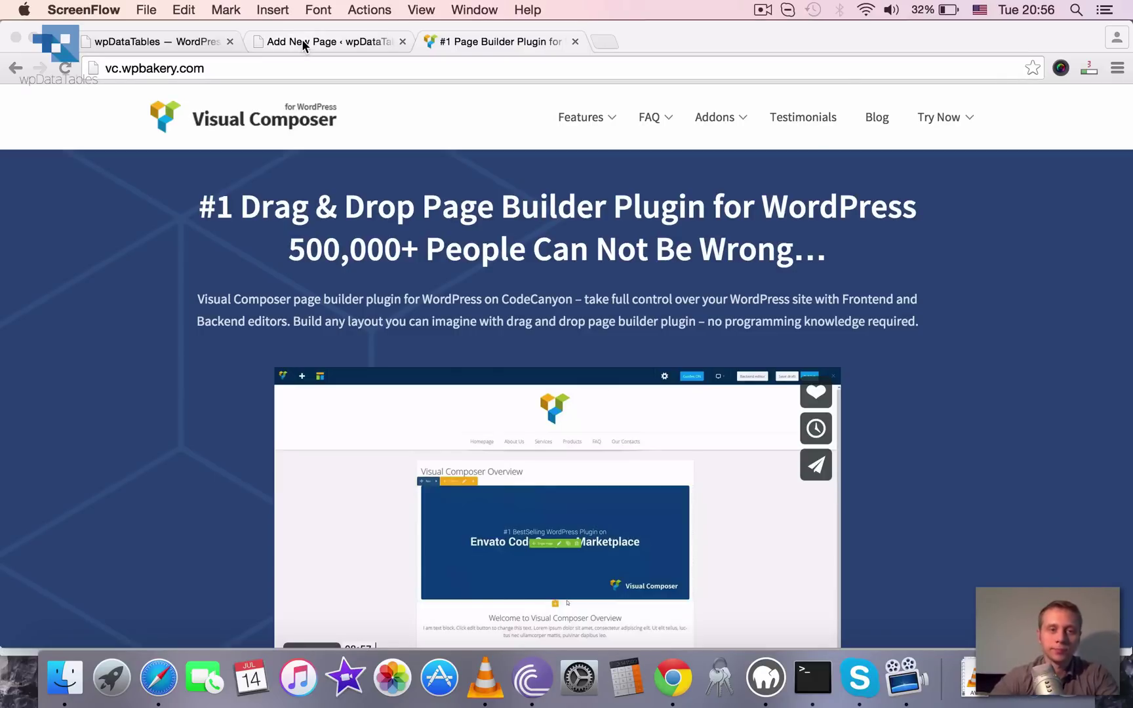
Step: Open the Add New Page editor and try the Visual Composer backend editor
{"action": "left_click", "coordinate": [302, 40]}
{"action": "scroll", "coordinate": [524, 240], "scroll_direction": "down", "scroll_amount": 1}
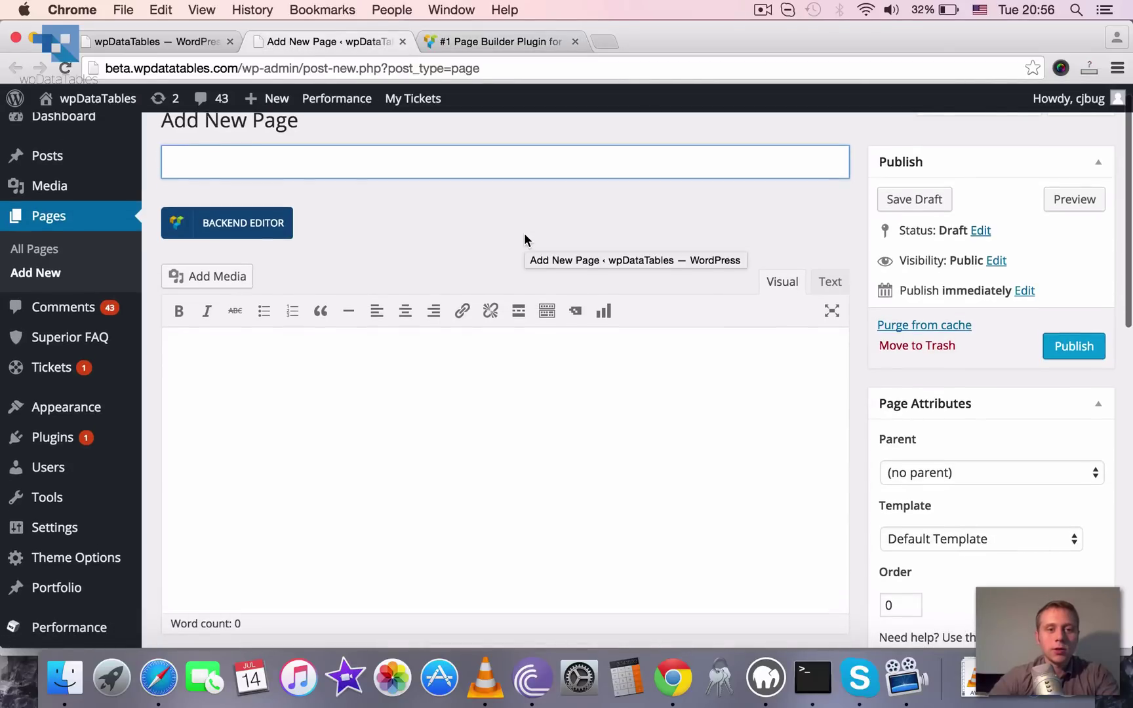
{"action": "scroll", "coordinate": [524, 240], "scroll_direction": "up", "scroll_amount": 1}
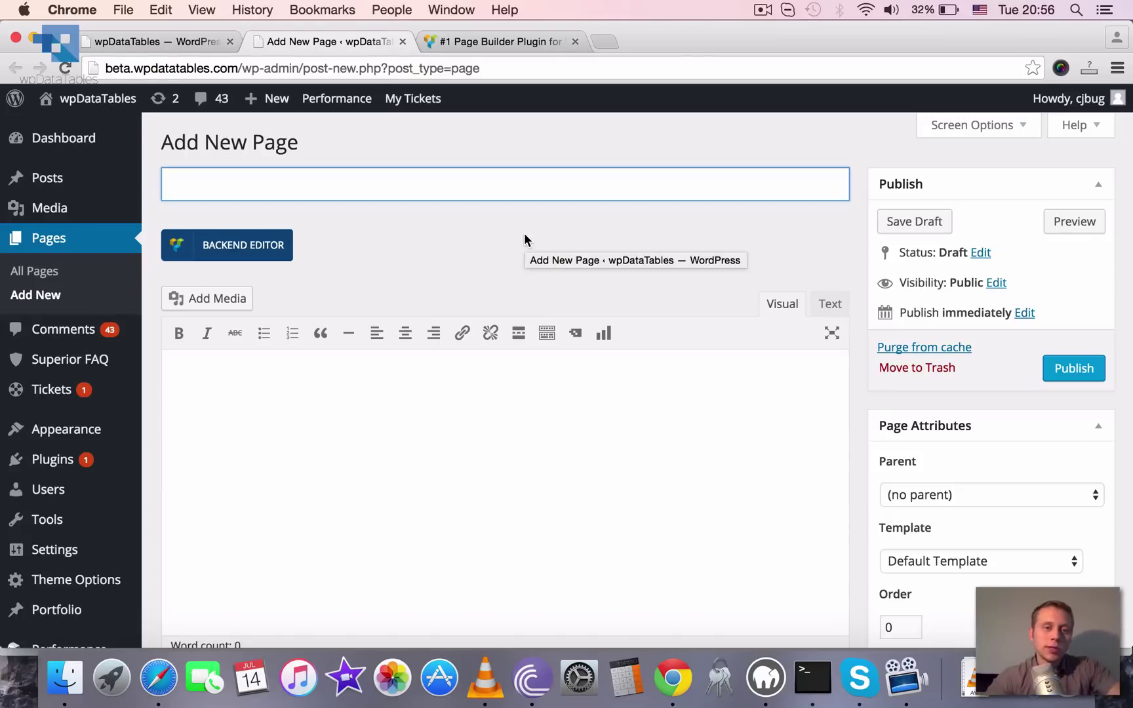
{"action": "scroll", "coordinate": [413, 223], "scroll_direction": "up", "scroll_amount": 1}
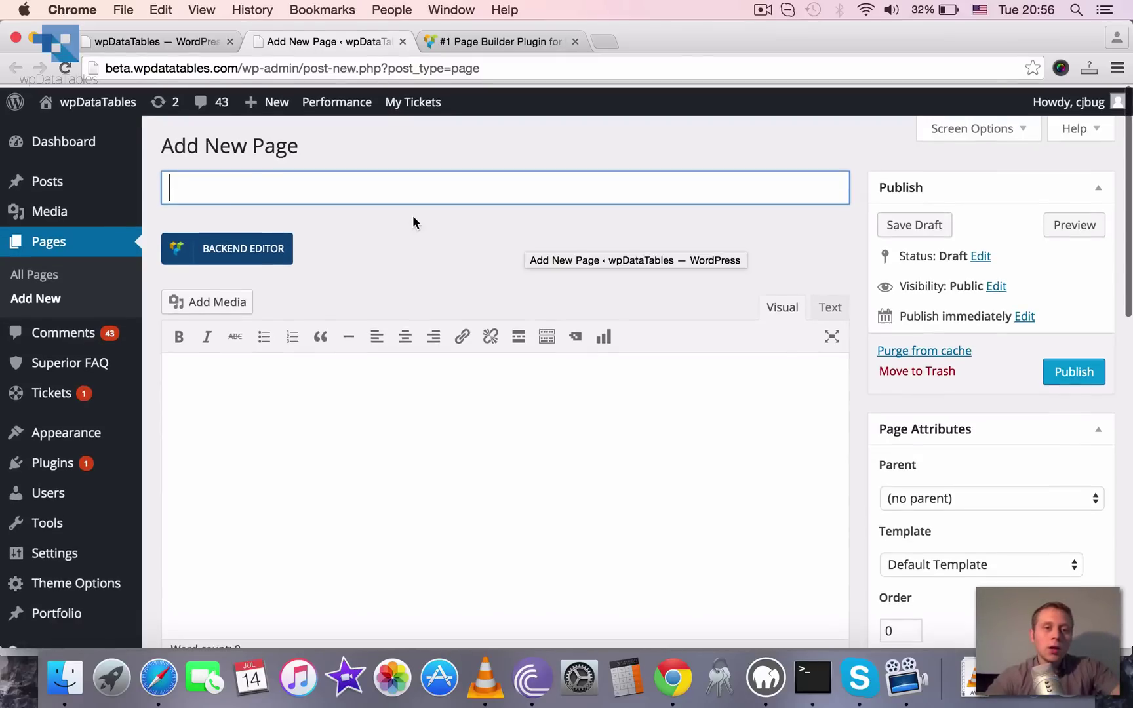
{"action": "left_click", "coordinate": [256, 243]}
{"action": "scroll", "coordinate": [640, 346], "scroll_direction": "down", "scroll_amount": 2}
{"action": "scroll", "coordinate": [640, 343], "scroll_direction": "down", "scroll_amount": 5}
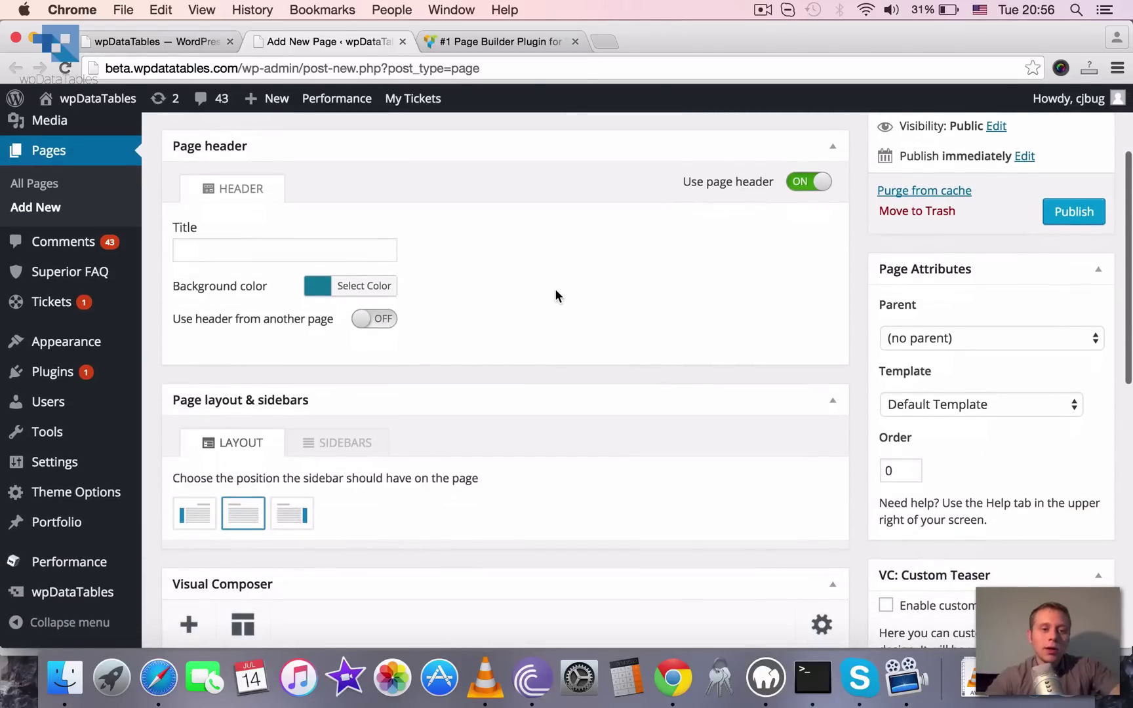
{"action": "scroll", "coordinate": [557, 296], "scroll_direction": "down", "scroll_amount": 5}
{"action": "scroll", "coordinate": [534, 288], "scroll_direction": "up", "scroll_amount": 10}
Step: Switch back to Classic Mode and look over the empty title and body
{"action": "left_click", "coordinate": [232, 261]}
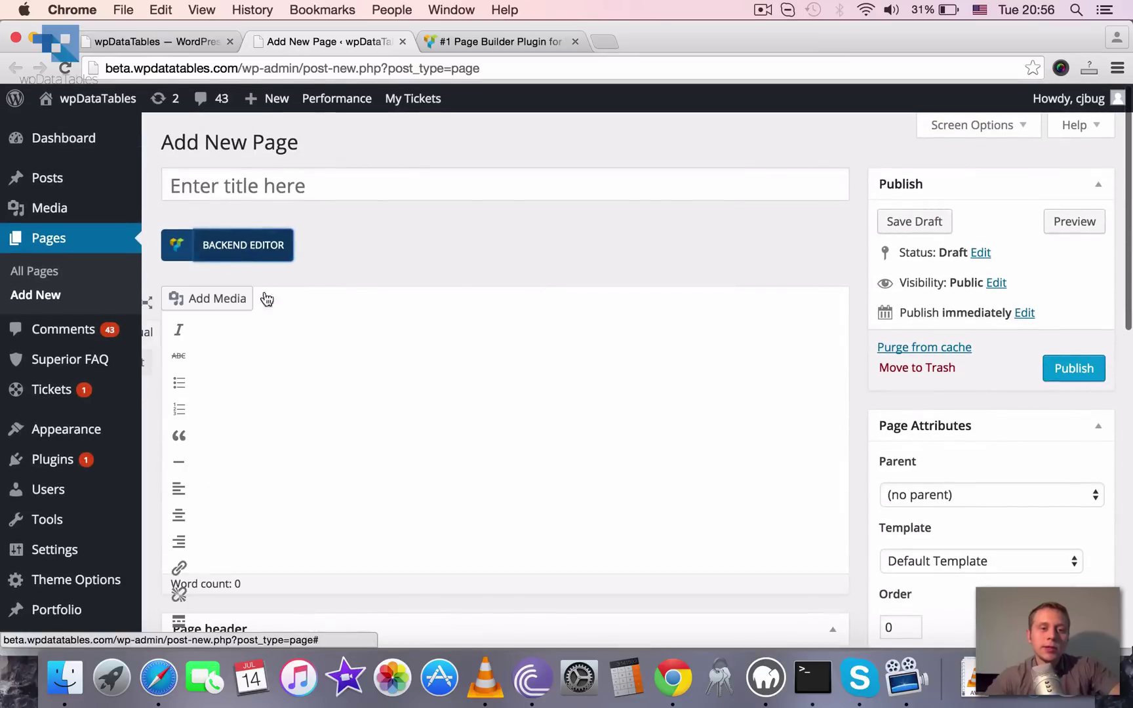
{"action": "scroll", "coordinate": [452, 544], "scroll_direction": "down", "scroll_amount": 3}
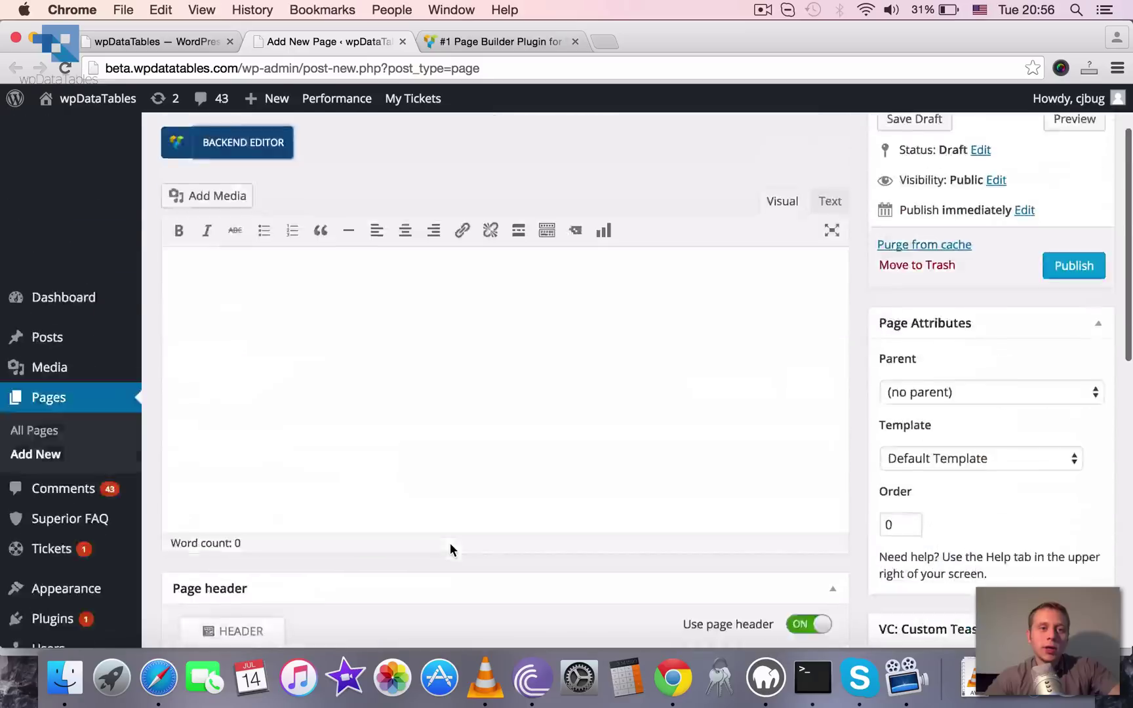
{"action": "scroll", "coordinate": [440, 499], "scroll_direction": "up", "scroll_amount": 5}
{"action": "scroll", "coordinate": [554, 453], "scroll_direction": "down", "scroll_amount": 4}
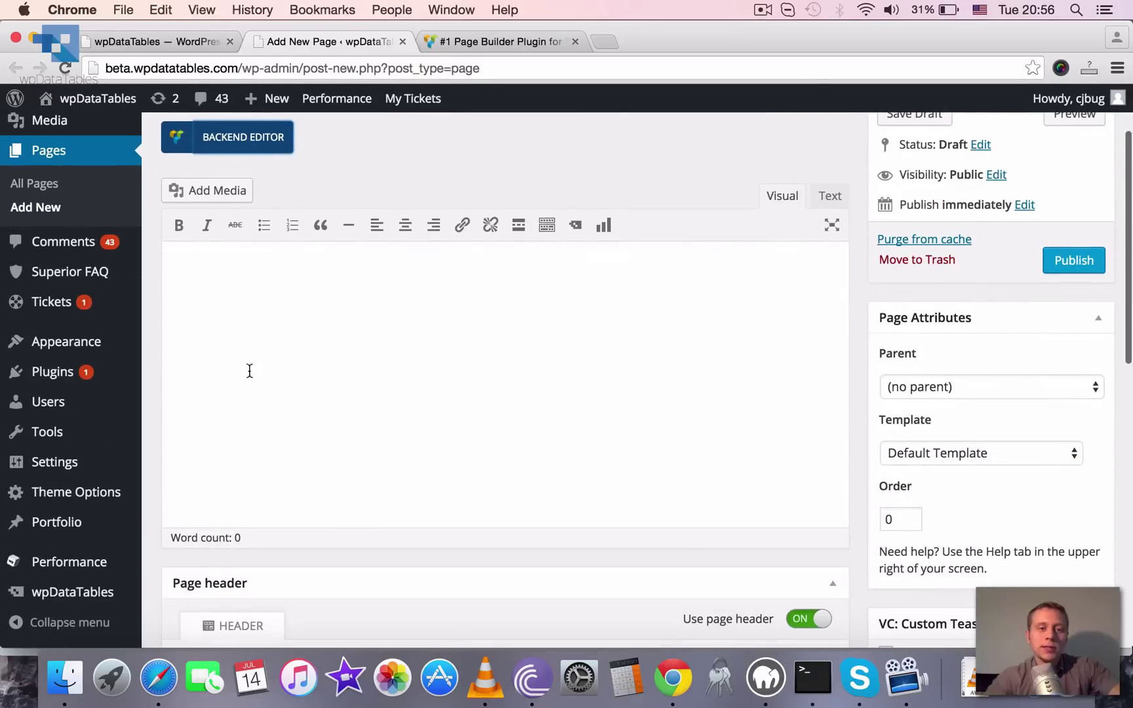
{"action": "scroll", "coordinate": [625, 420], "scroll_direction": "down", "scroll_amount": 2}
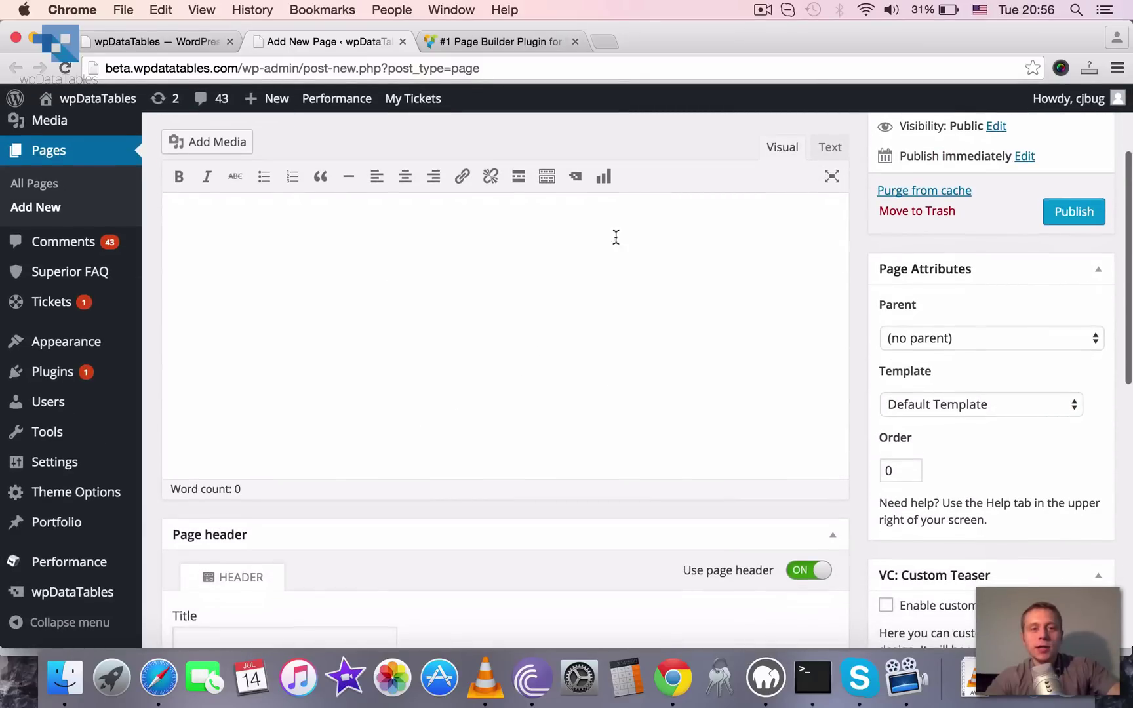
{"action": "scroll", "coordinate": [453, 308], "scroll_direction": "up", "scroll_amount": 3}
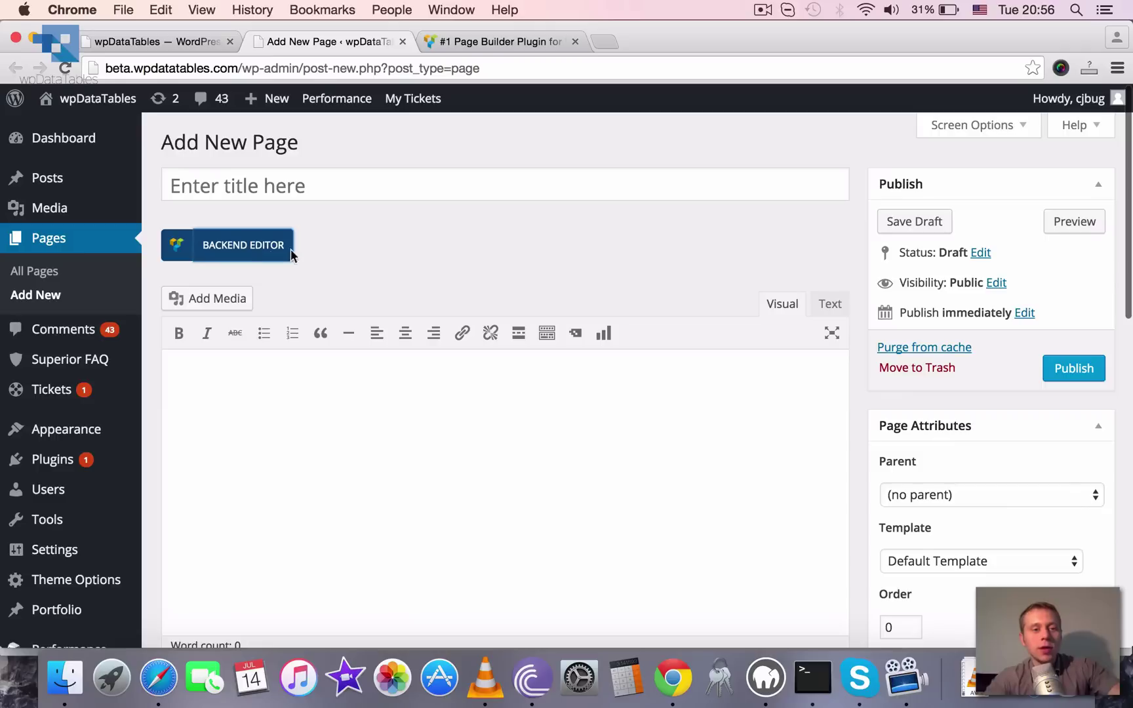
Step: Enable the Visual Composer backend editor, add an empty Row, and open its column's element catalogue
{"action": "left_click", "coordinate": [227, 254]}
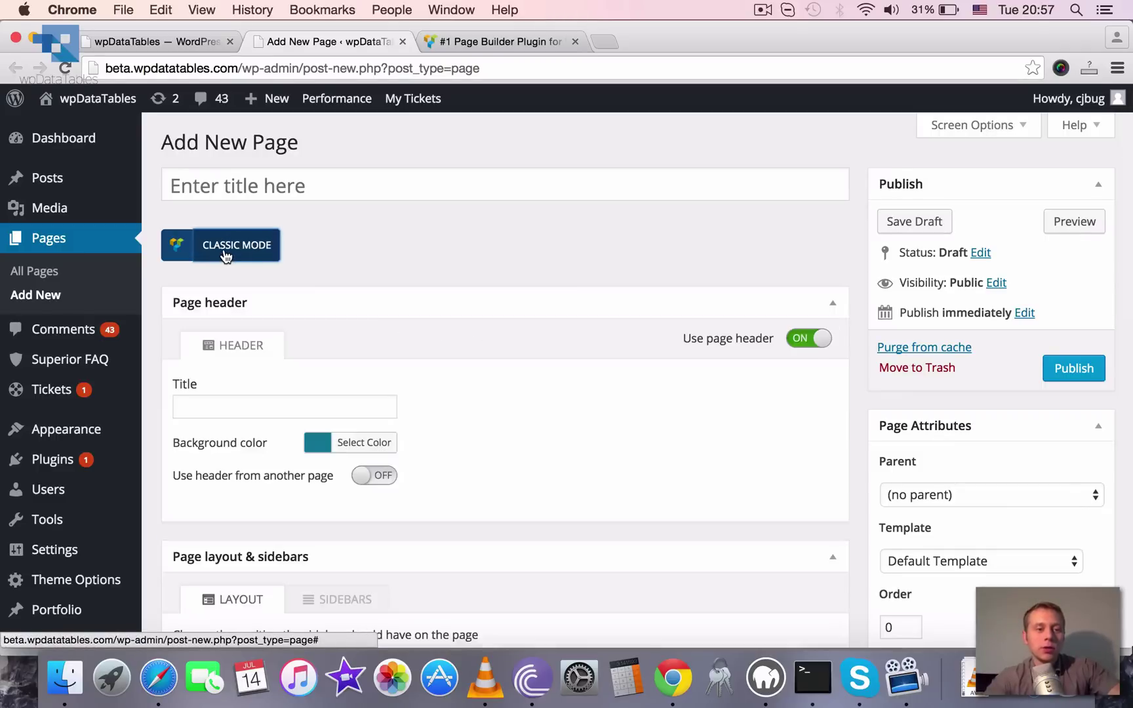
{"action": "scroll", "coordinate": [592, 448], "scroll_direction": "down", "scroll_amount": 7}
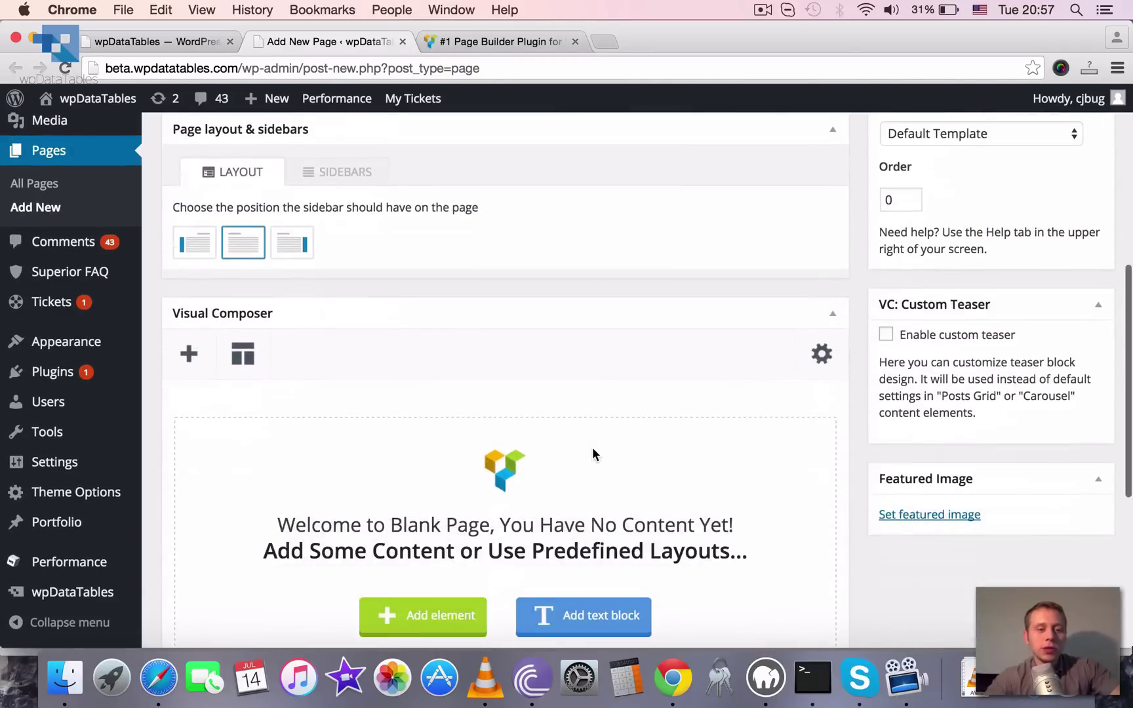
{"action": "scroll", "coordinate": [592, 449], "scroll_direction": "down", "scroll_amount": 3}
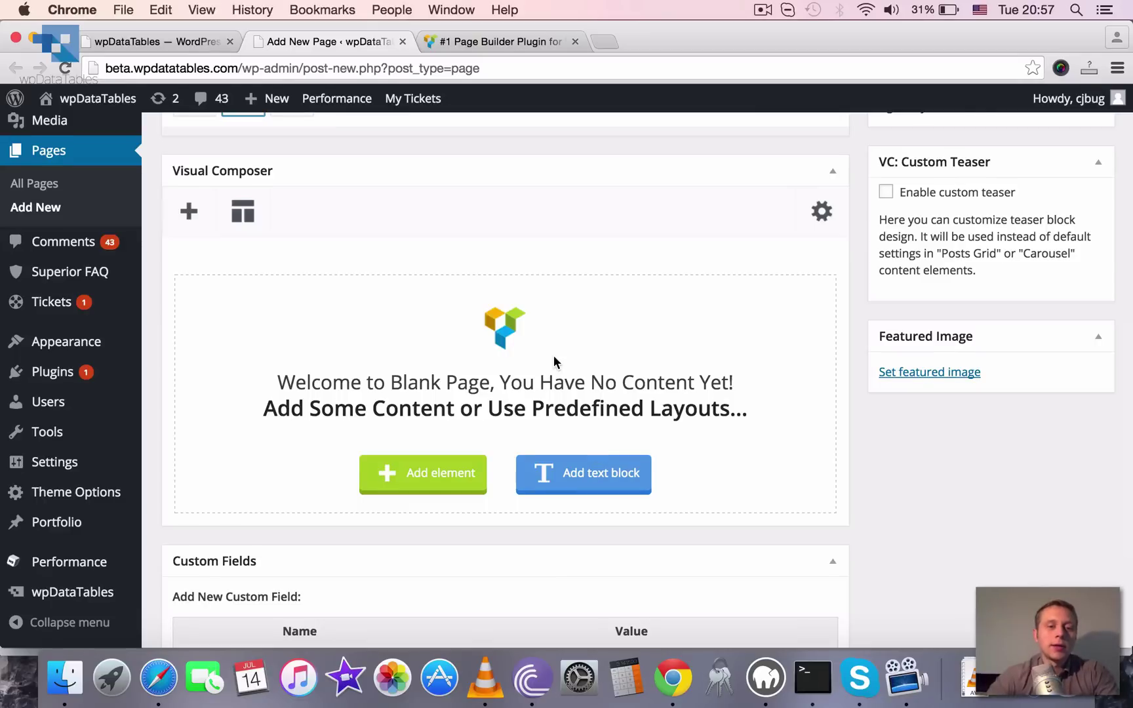
{"action": "scroll", "coordinate": [553, 361], "scroll_direction": "up", "scroll_amount": 1}
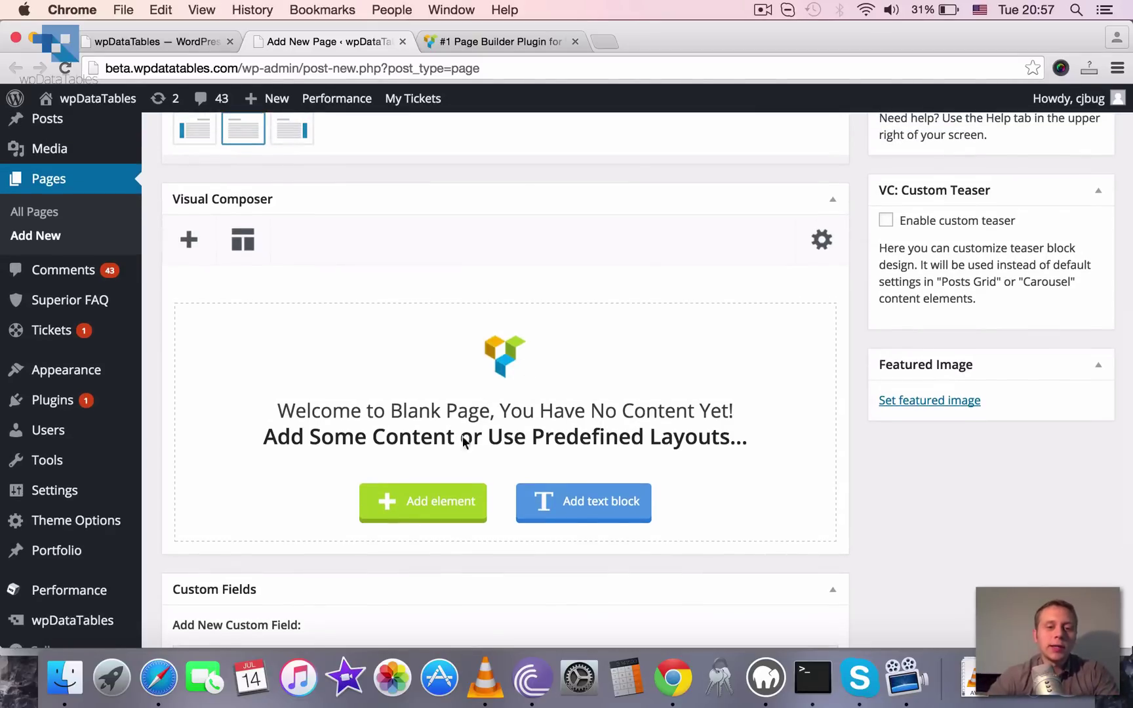
{"action": "left_click", "coordinate": [444, 499]}
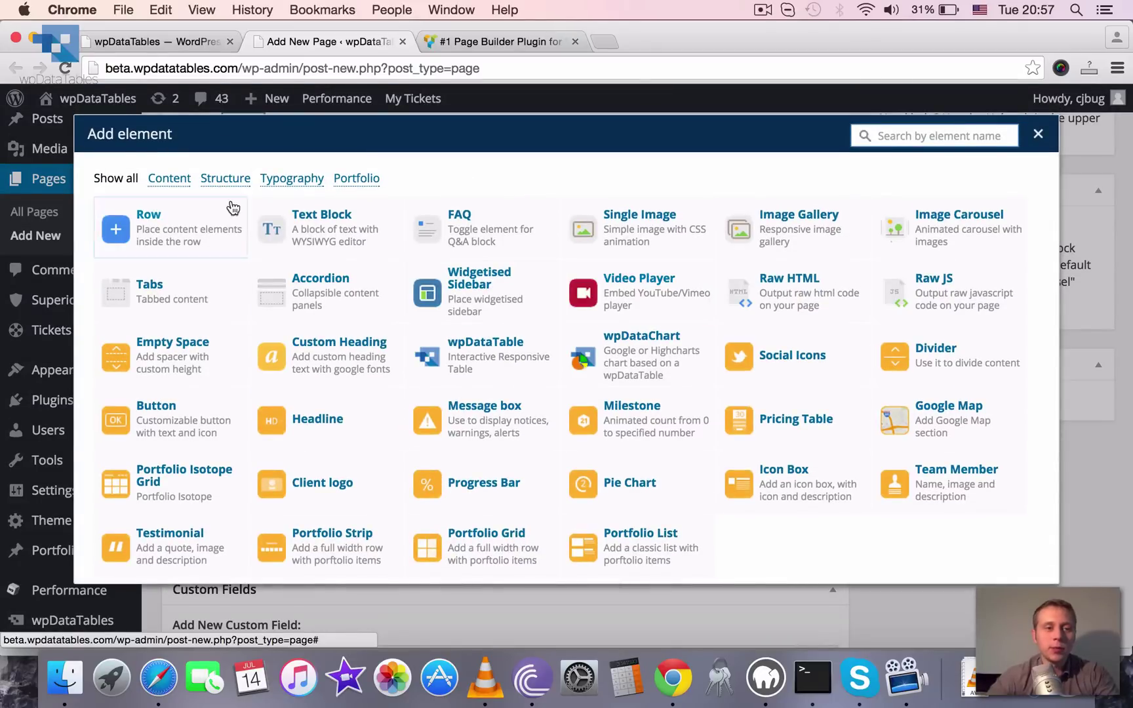
{"action": "left_click", "coordinate": [197, 233]}
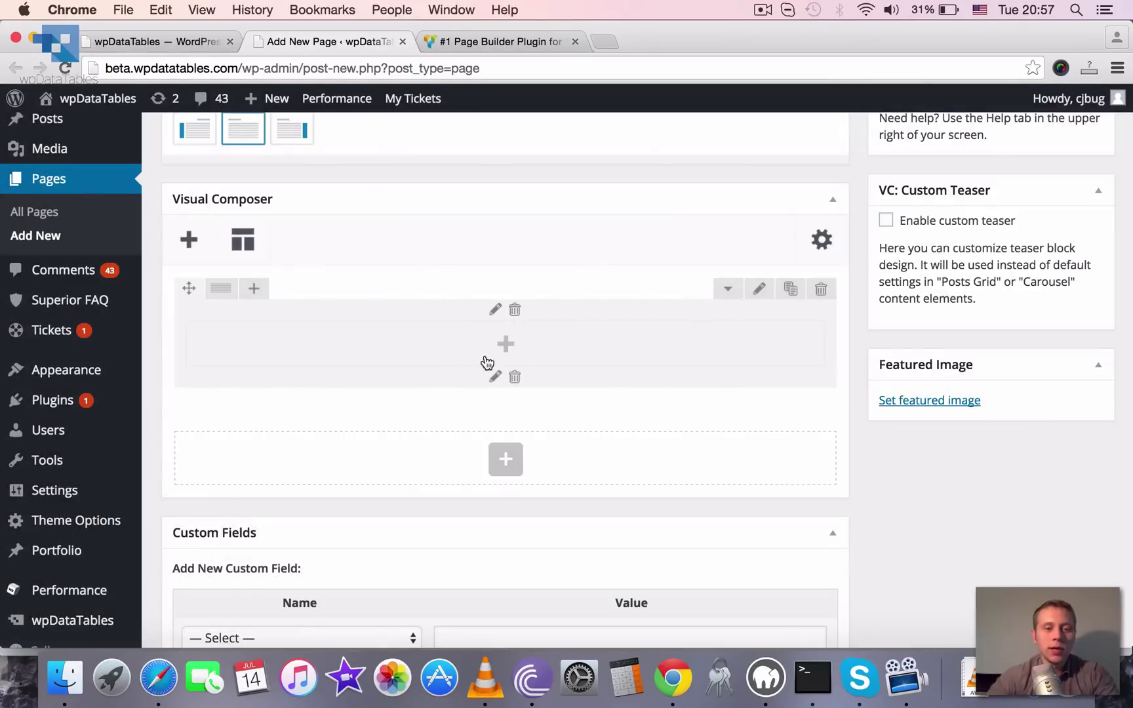
{"action": "left_click", "coordinate": [505, 345]}
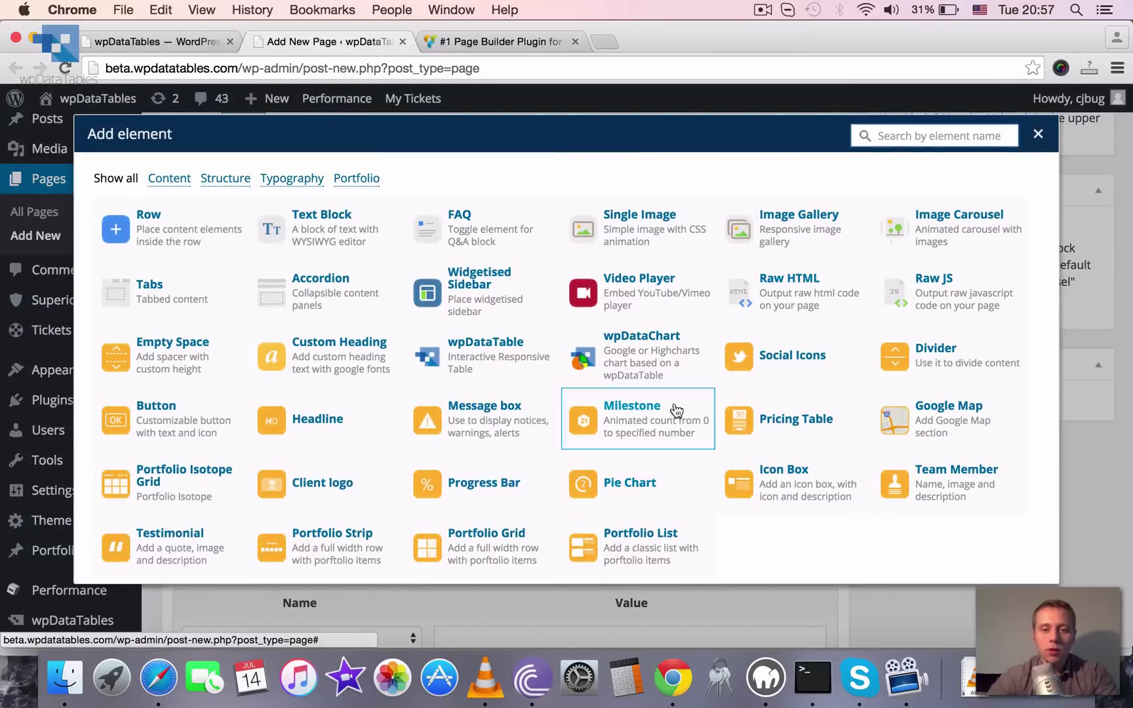
Step: Add a Headline element titled 'Integrating wpDataTables with Visual Composer' to the row
{"action": "left_click", "coordinate": [321, 433]}
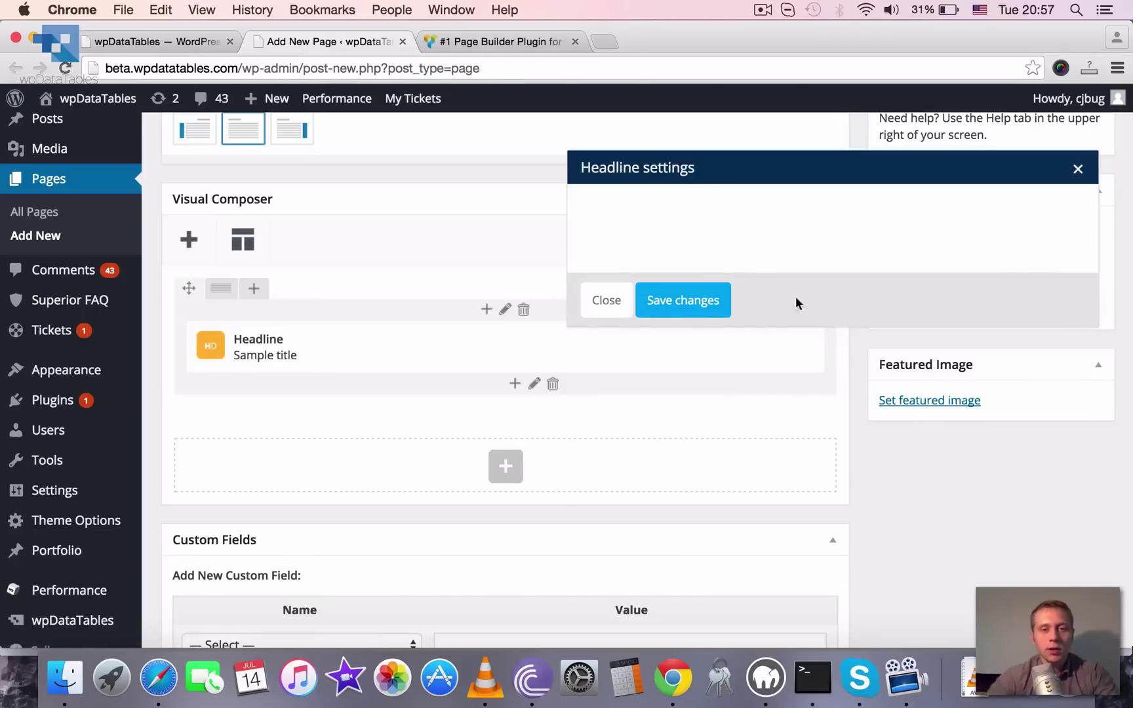
{"action": "left_click_drag", "start_coordinate": [754, 231], "coordinate": [576, 156]}
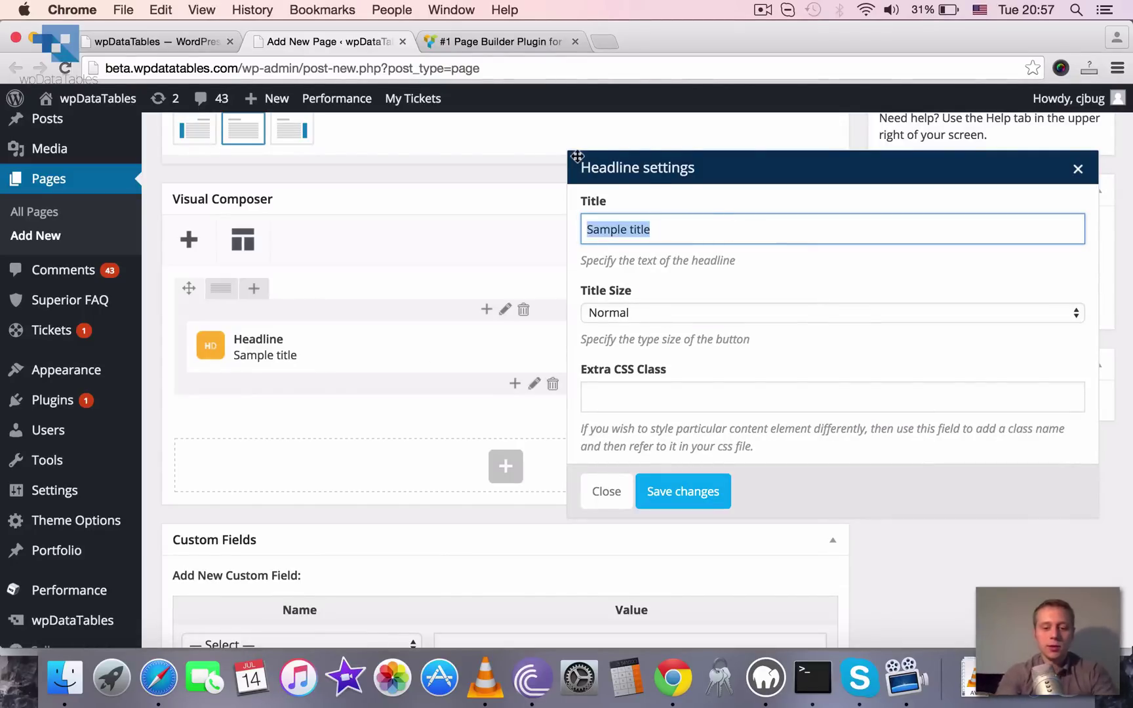
{"action": "type", "text": "Integr"}
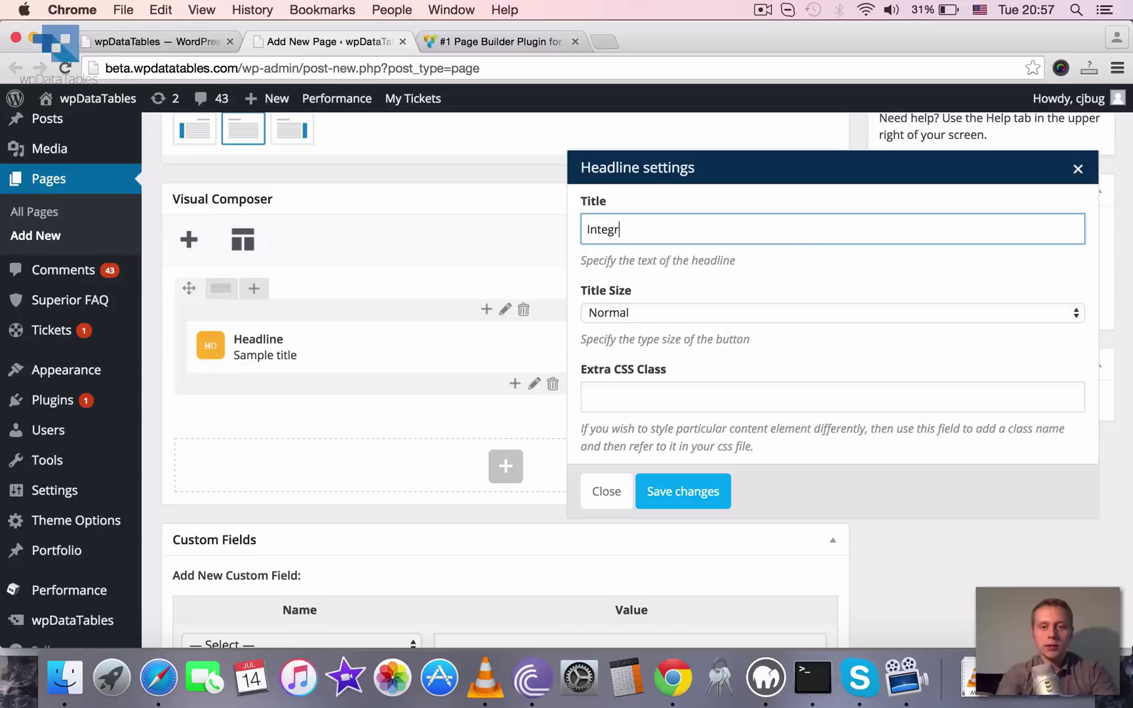
{"action": "type", "text": "ating wpDataT"}
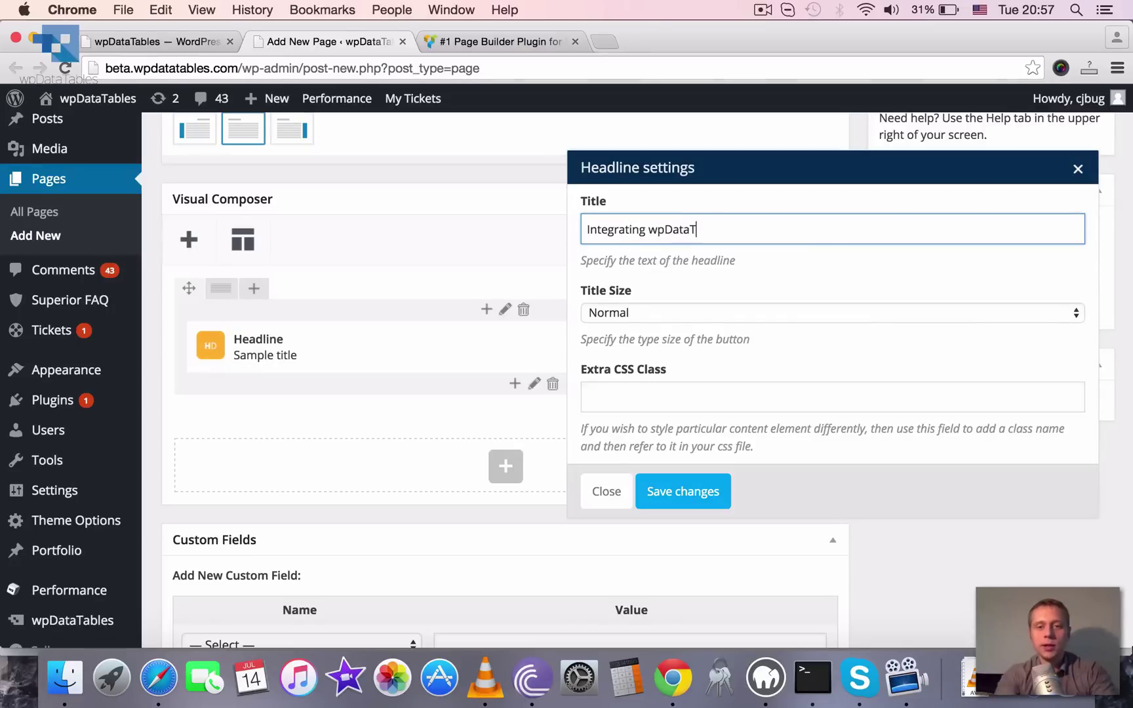
{"action": "type", "text": "ables with"}
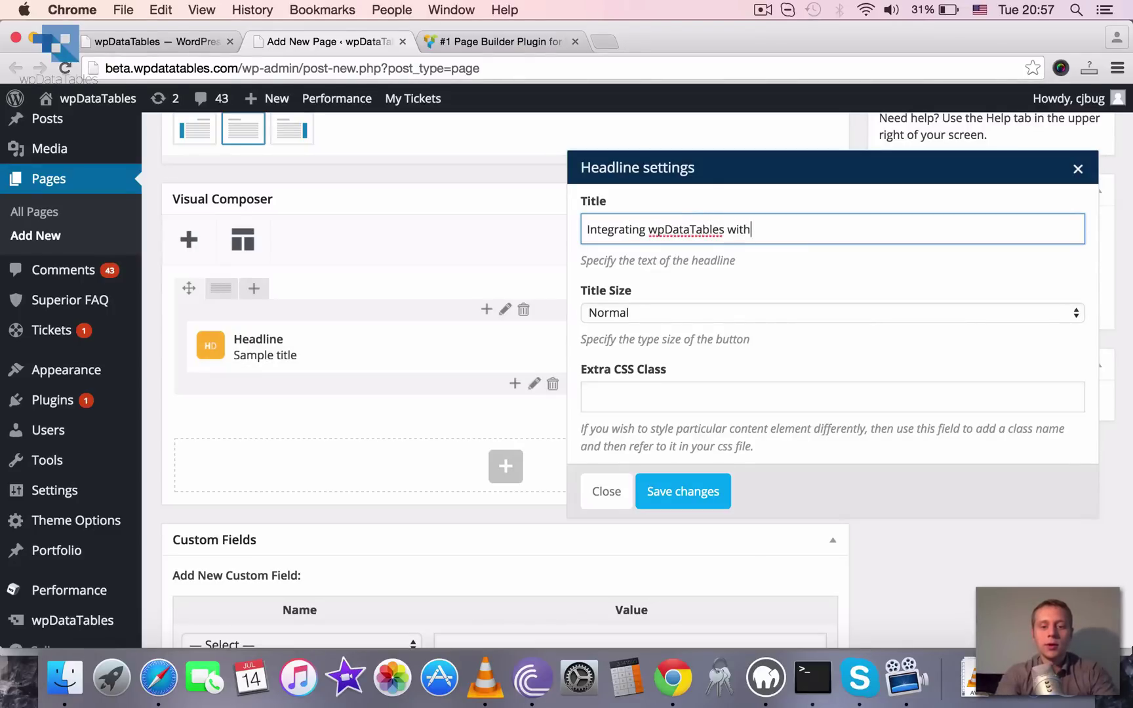
{"action": "type", "text": " Visual Composer"}
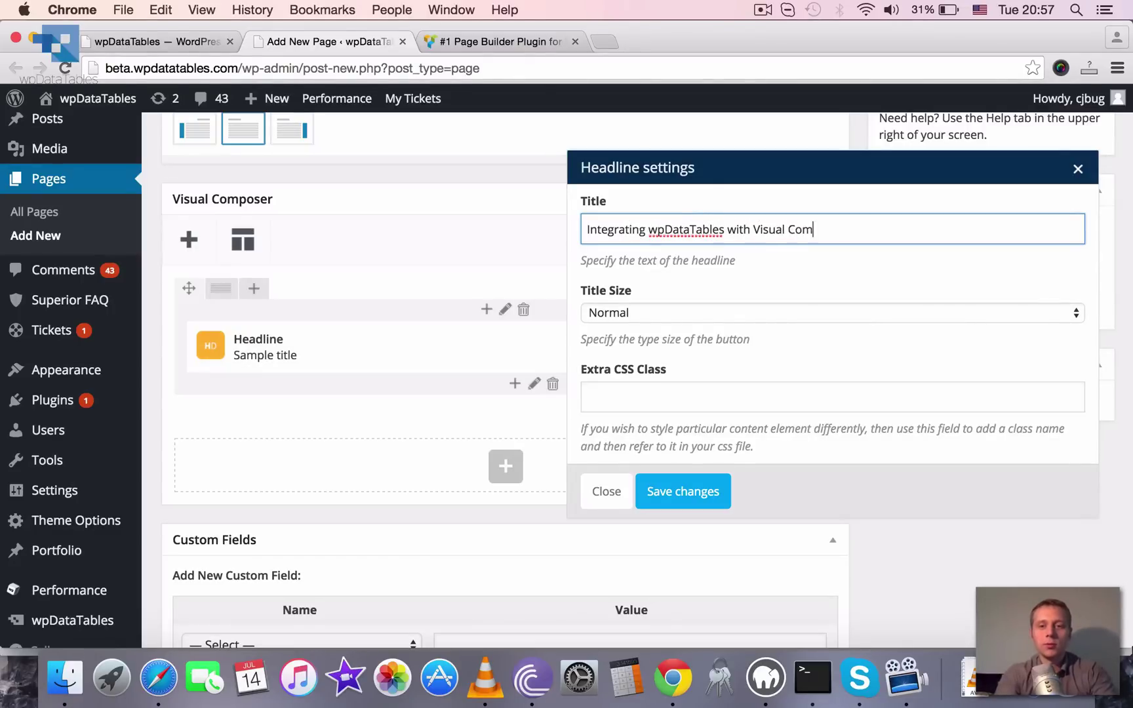
{"action": "left_click", "coordinate": [668, 481]}
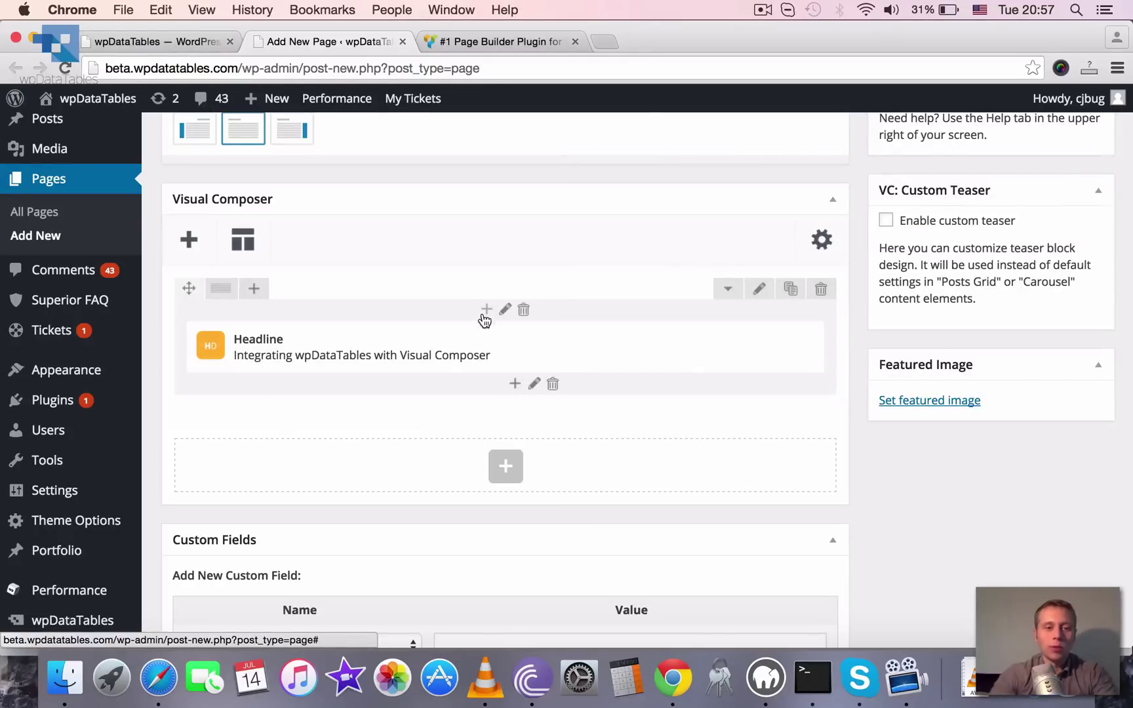
Step: Add a wpDataTable element below the headline with Demo Referrals Table selected
{"action": "left_click", "coordinate": [515, 384]}
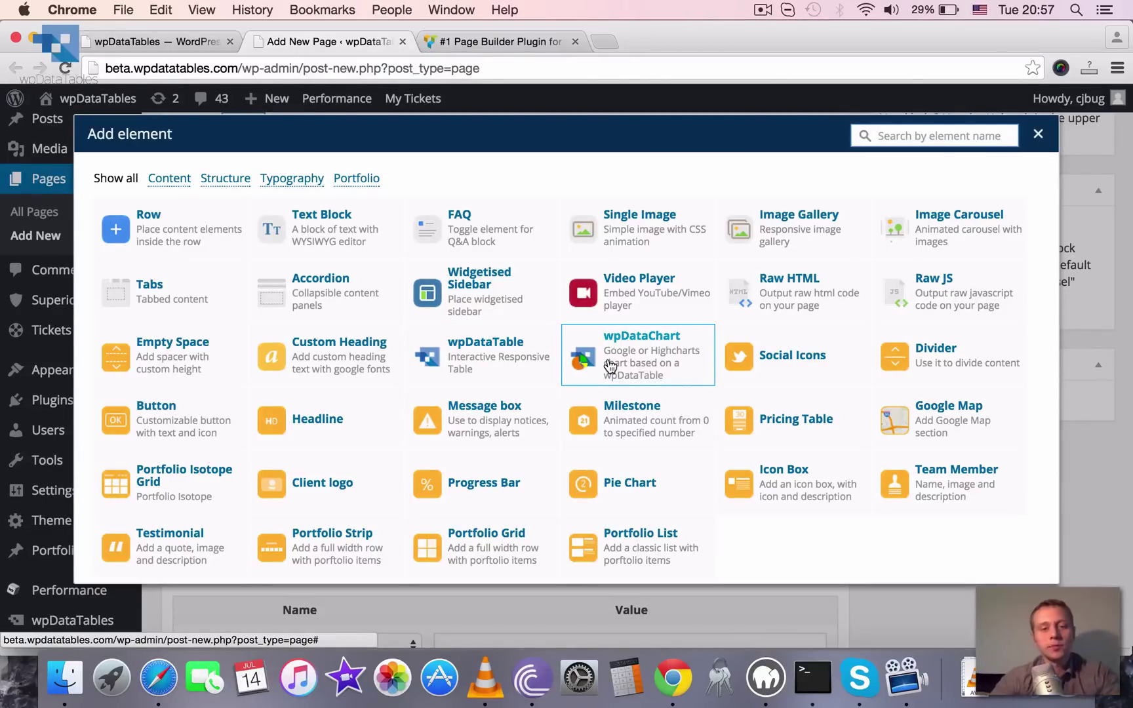
{"action": "left_click", "coordinate": [522, 373]}
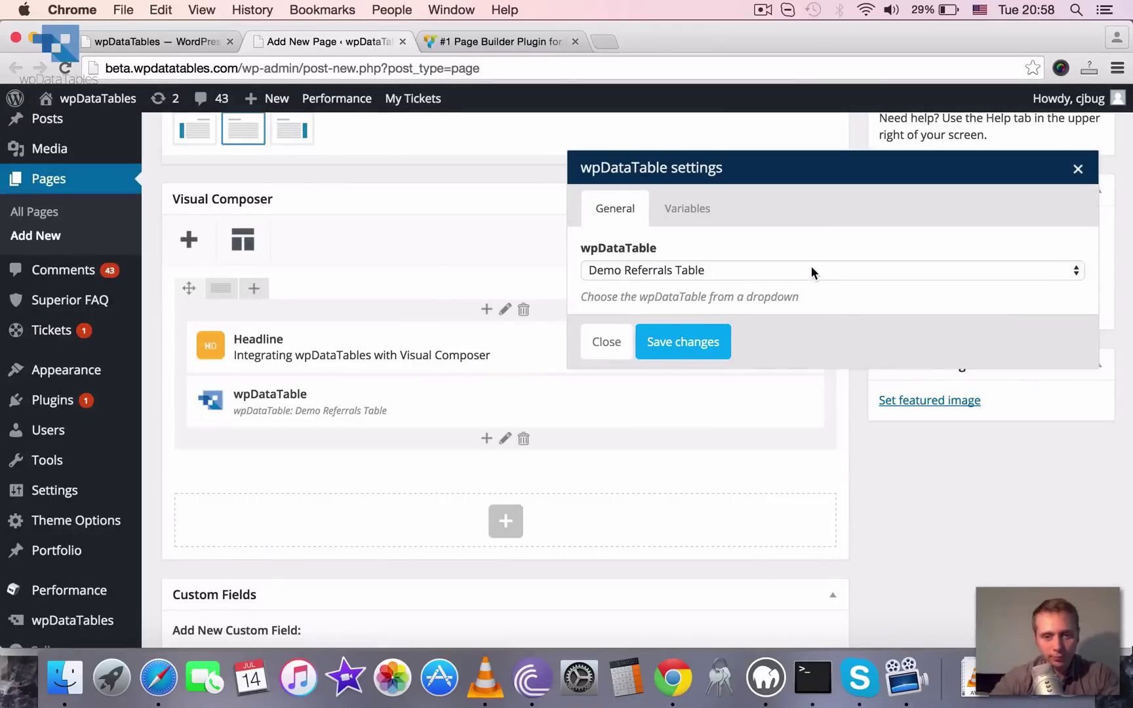
{"action": "left_click", "coordinate": [811, 270]}
{"action": "scroll", "coordinate": [882, 394], "scroll_direction": "down", "scroll_amount": 5}
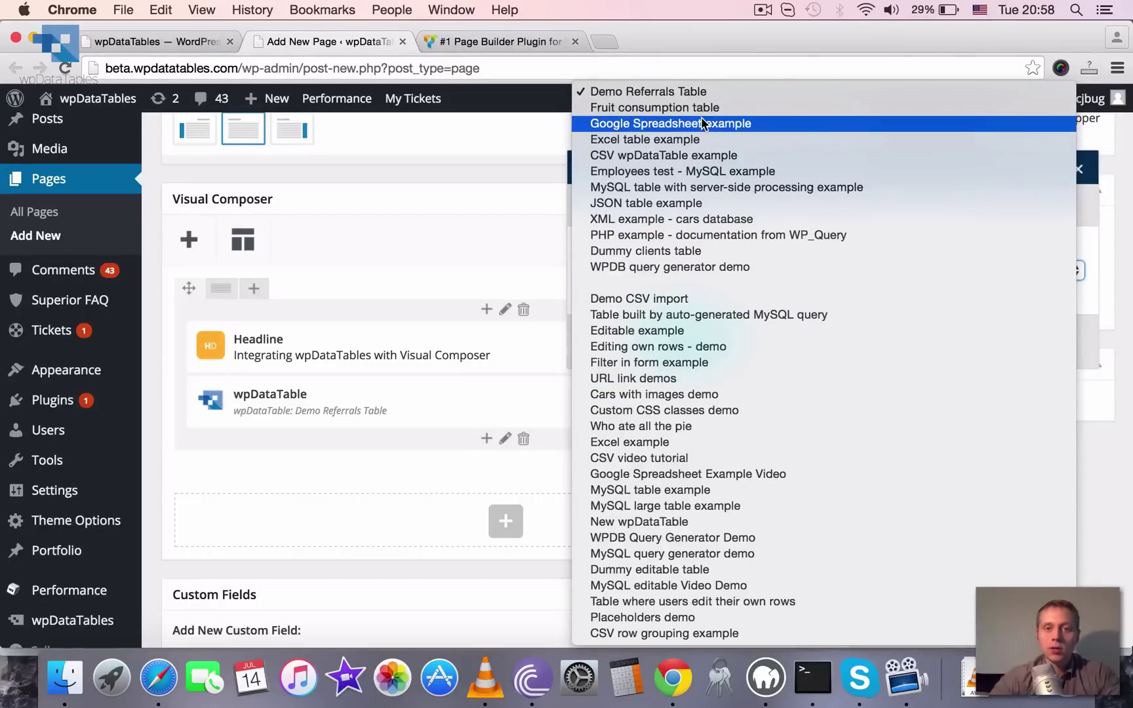
{"action": "left_click", "coordinate": [705, 91]}
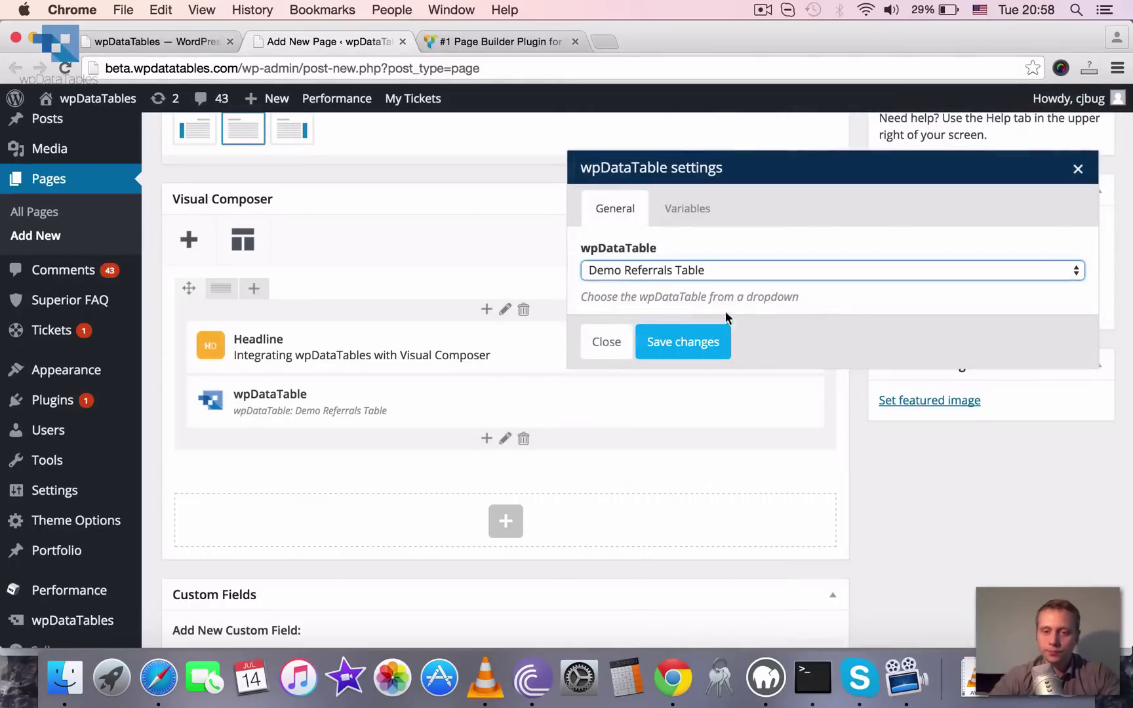
Step: Inspect the table's variable placeholder fields, then return to the table choice settings
{"action": "left_click", "coordinate": [684, 210]}
{"action": "left_click", "coordinate": [632, 274]}
{"action": "left_click", "coordinate": [638, 374]}
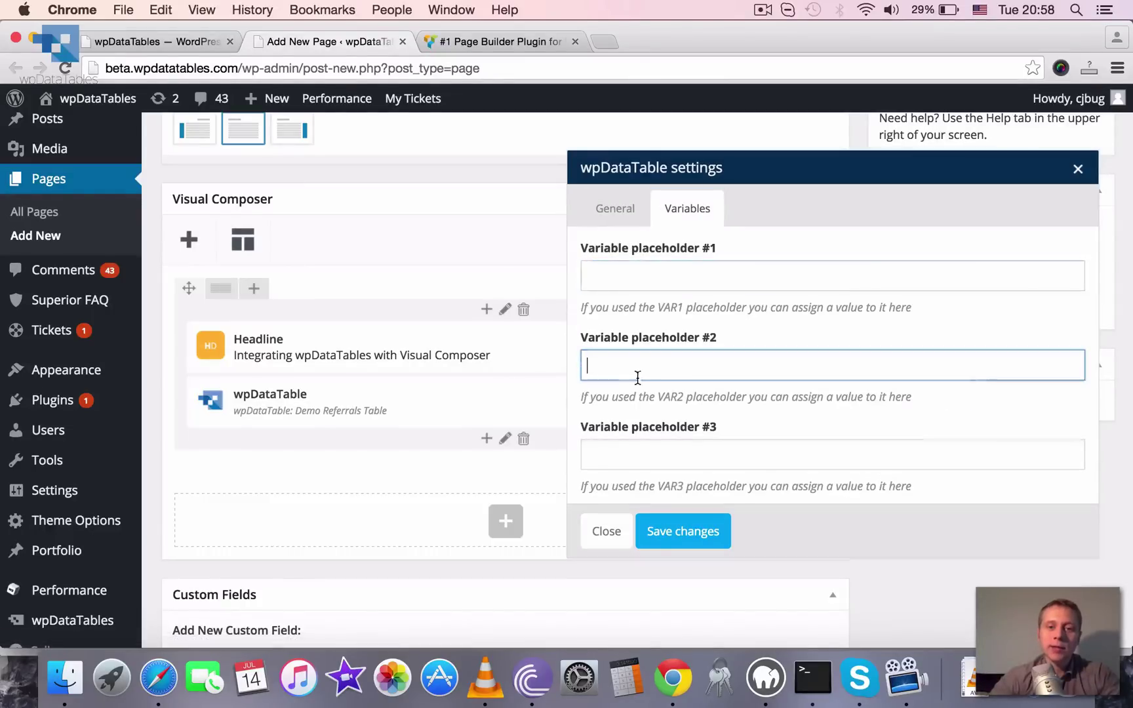
{"action": "left_click", "coordinate": [633, 459]}
{"action": "left_click", "coordinate": [625, 364]}
{"action": "left_click", "coordinate": [626, 267]}
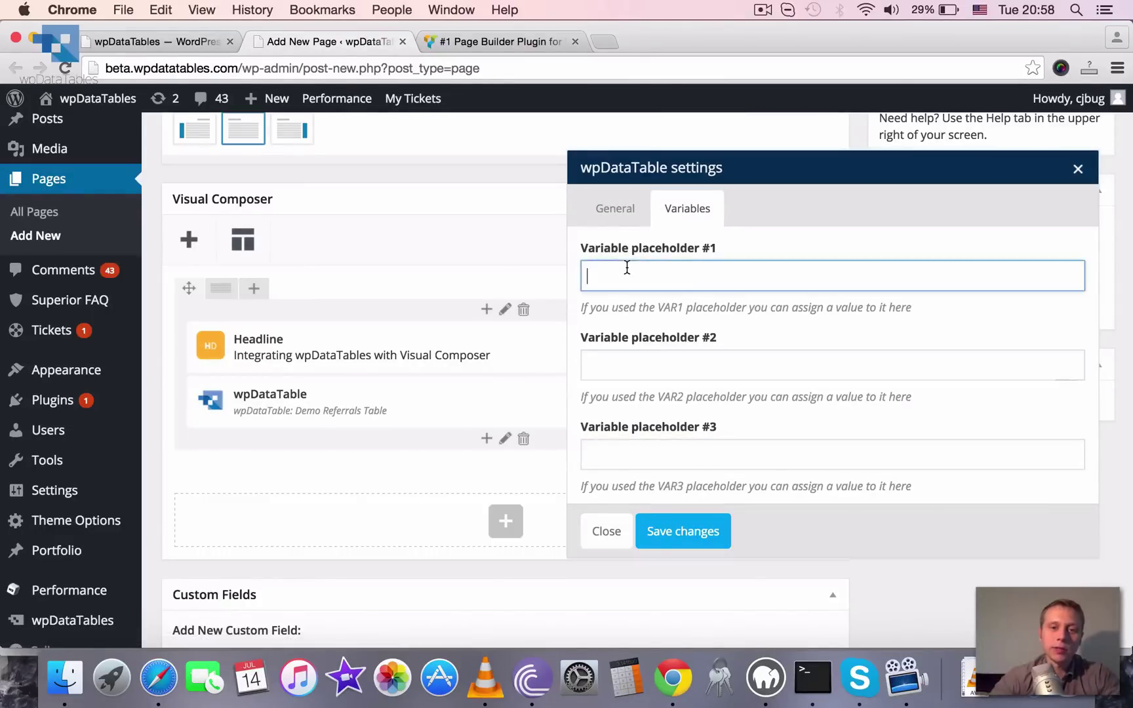
{"action": "left_click", "coordinate": [615, 210]}
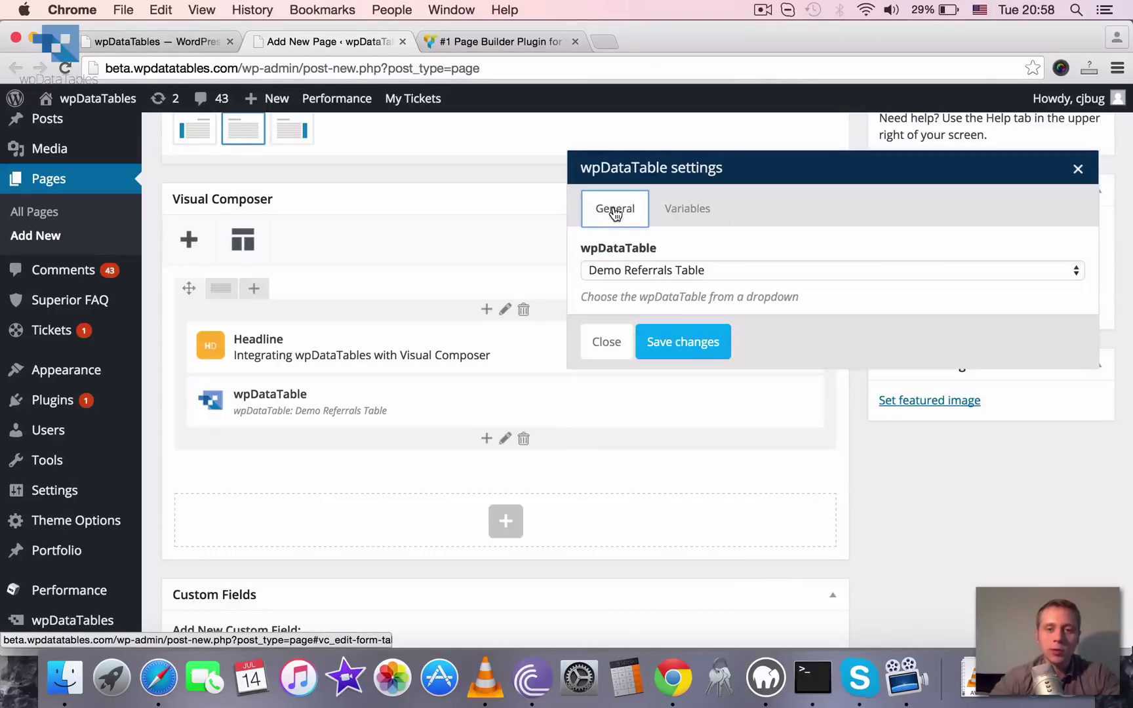
Step: Save the wpDataTable element with Demo Referrals Table as its table
{"action": "left_click", "coordinate": [678, 344]}
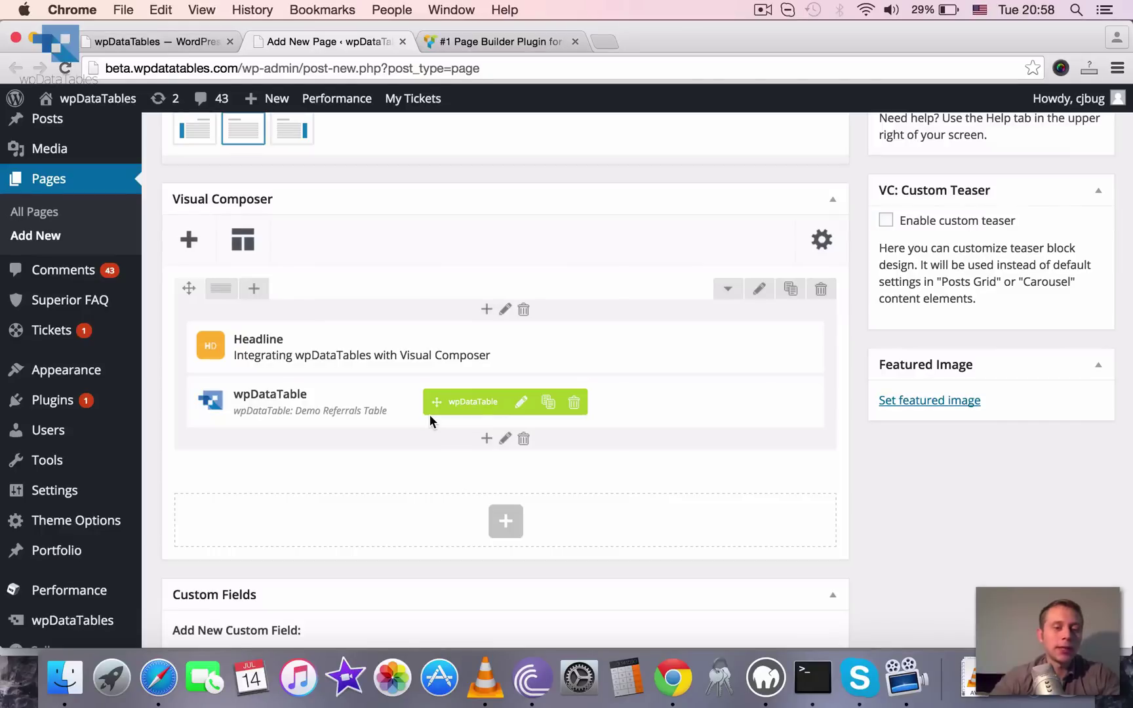
{"action": "scroll", "coordinate": [429, 415], "scroll_direction": "down", "scroll_amount": 3}
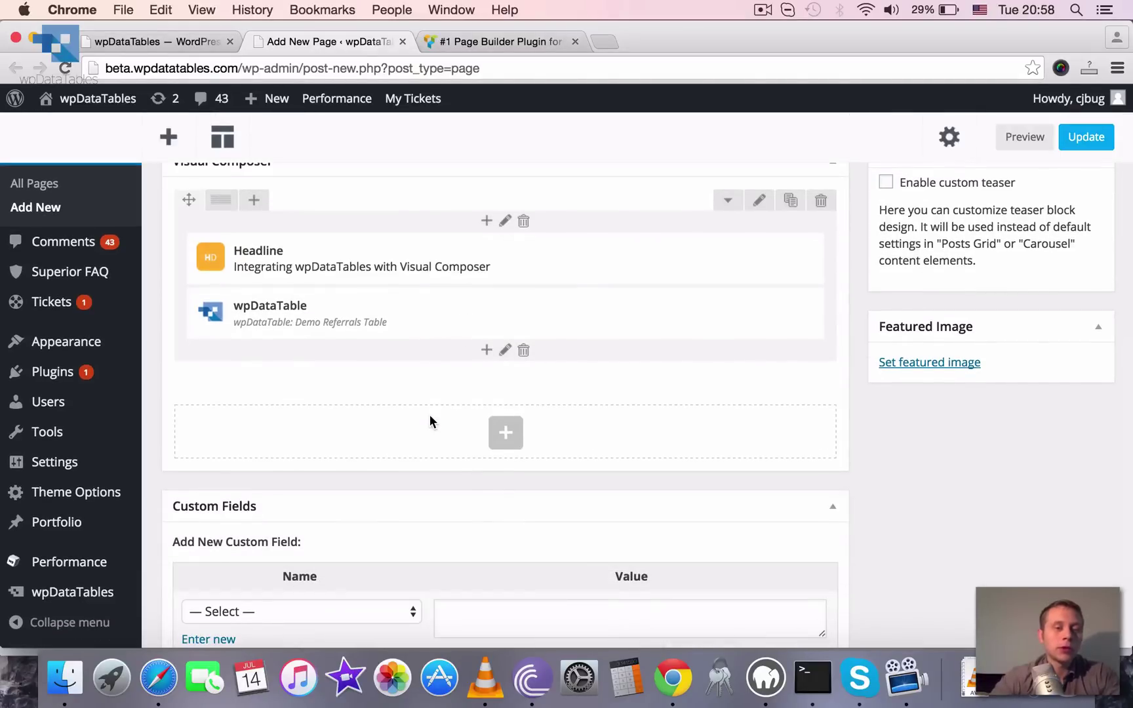
{"action": "scroll", "coordinate": [430, 416], "scroll_direction": "down", "scroll_amount": 1}
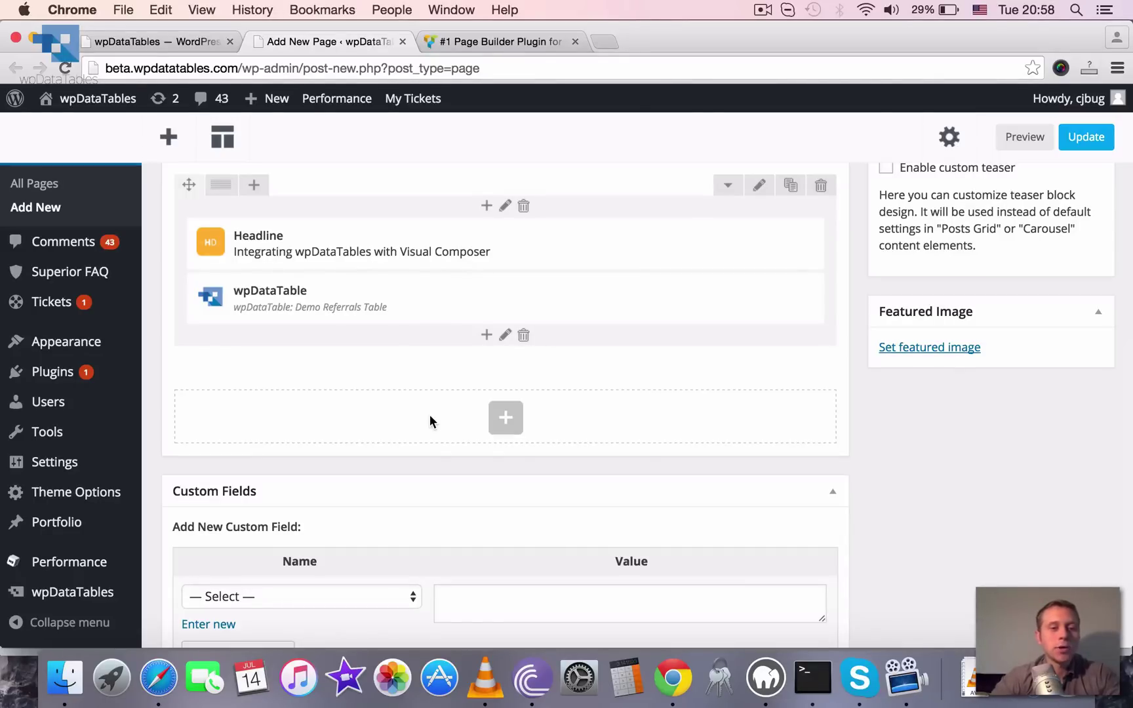
{"action": "scroll", "coordinate": [430, 415], "scroll_direction": "up", "scroll_amount": 3}
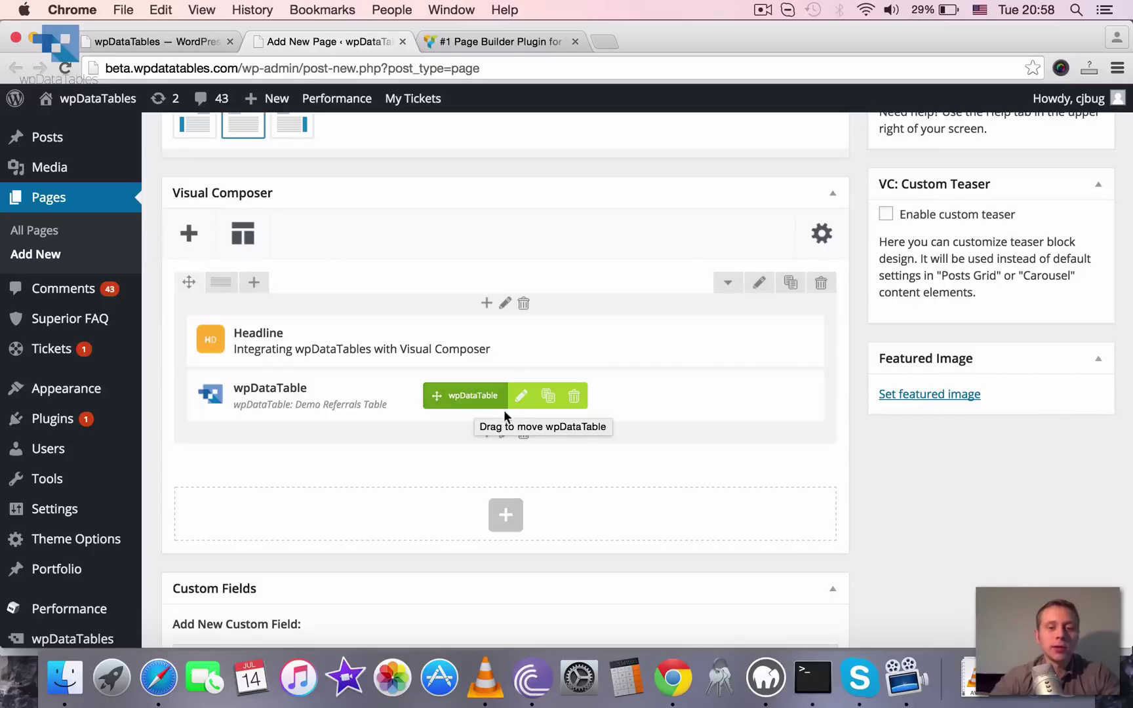
Step: Reopen the wpDataTable element's settings and move the dialog to the left
{"action": "left_click", "coordinate": [520, 396]}
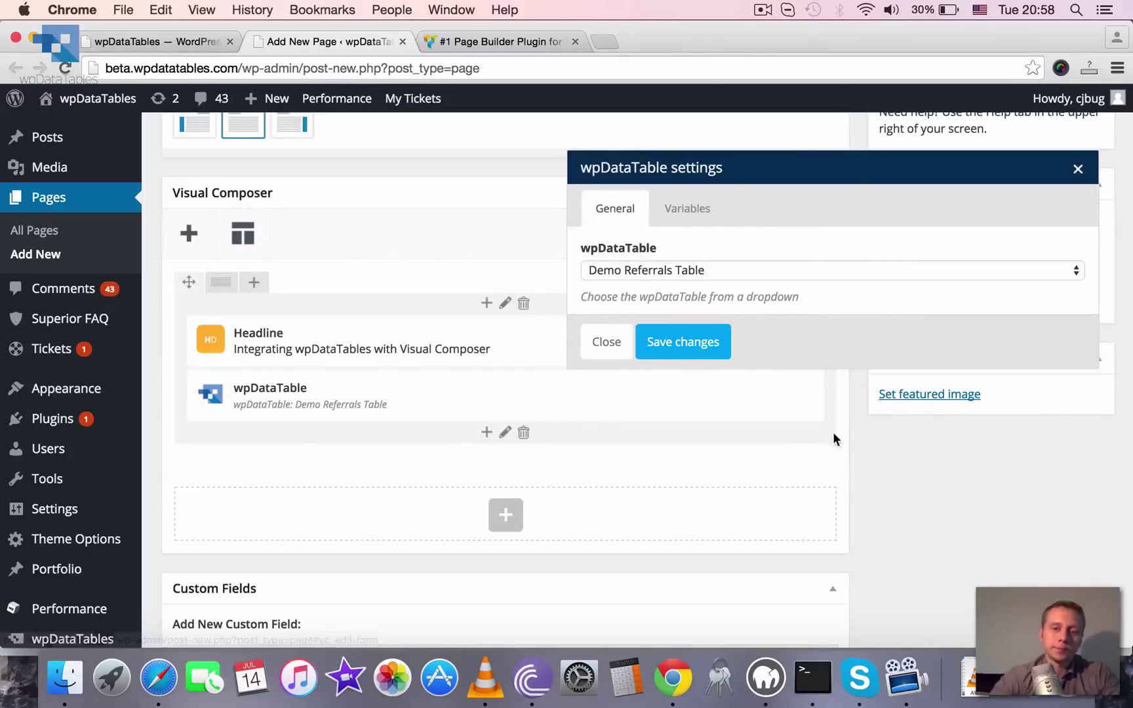
{"action": "left_click_drag", "start_coordinate": [771, 177], "coordinate": [722, 161]}
{"action": "scroll", "coordinate": [40, 445], "scroll_direction": "down", "scroll_amount": 4}
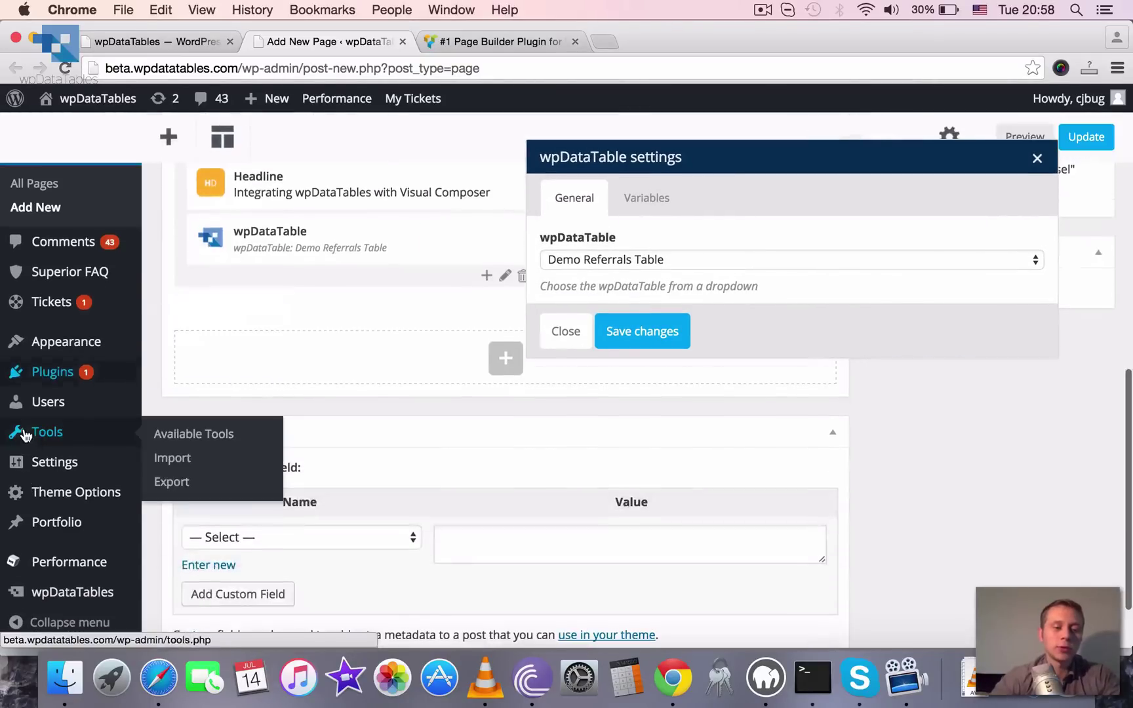
{"action": "mouse_move", "coordinate": [65, 602]}
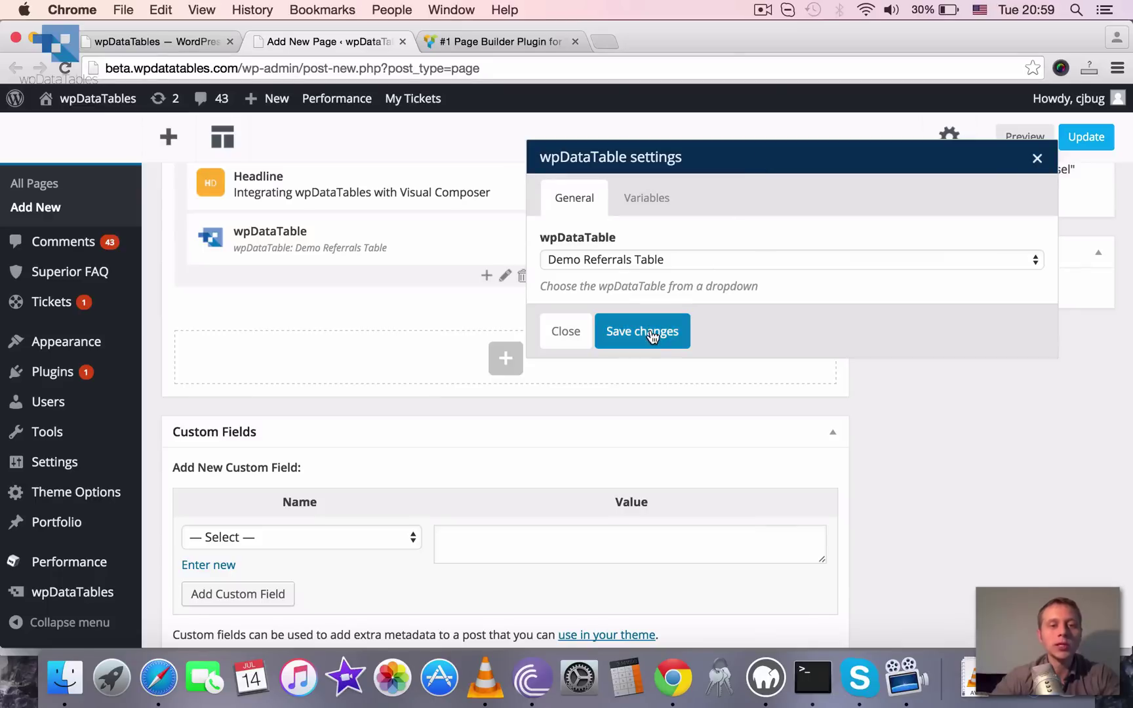
Step: Confirm the table settings and add a new three-column row below the table
{"action": "left_click", "coordinate": [653, 336]}
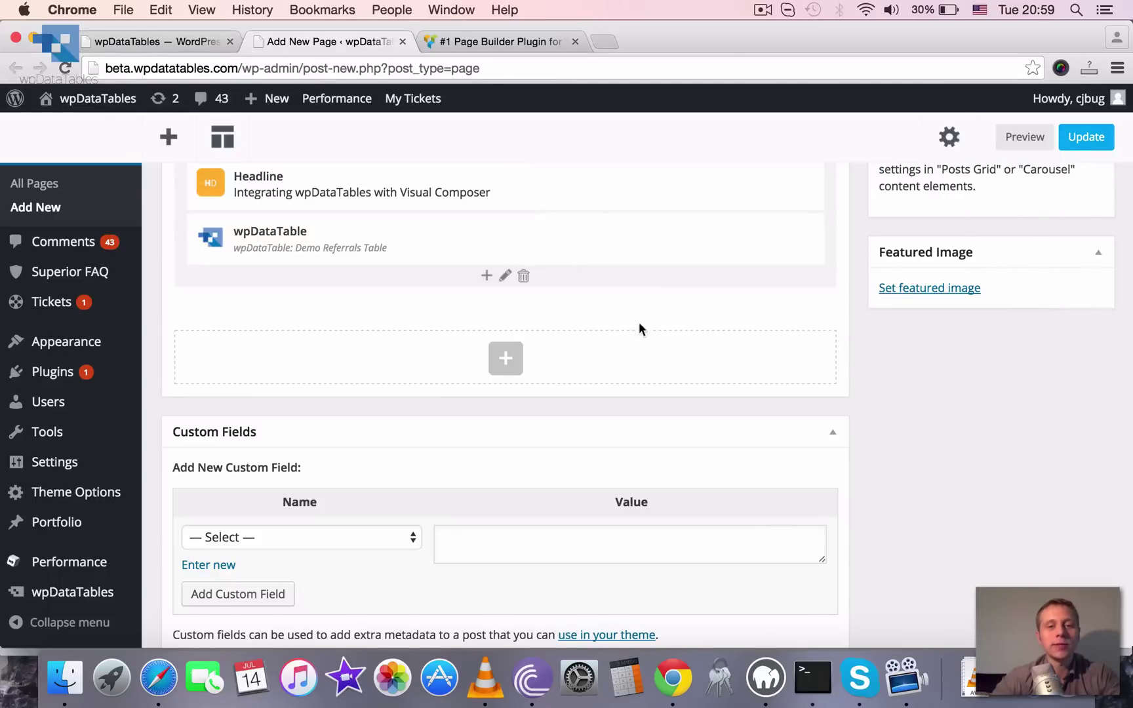
{"action": "left_click", "coordinate": [485, 281]}
{"action": "left_click", "coordinate": [162, 224]}
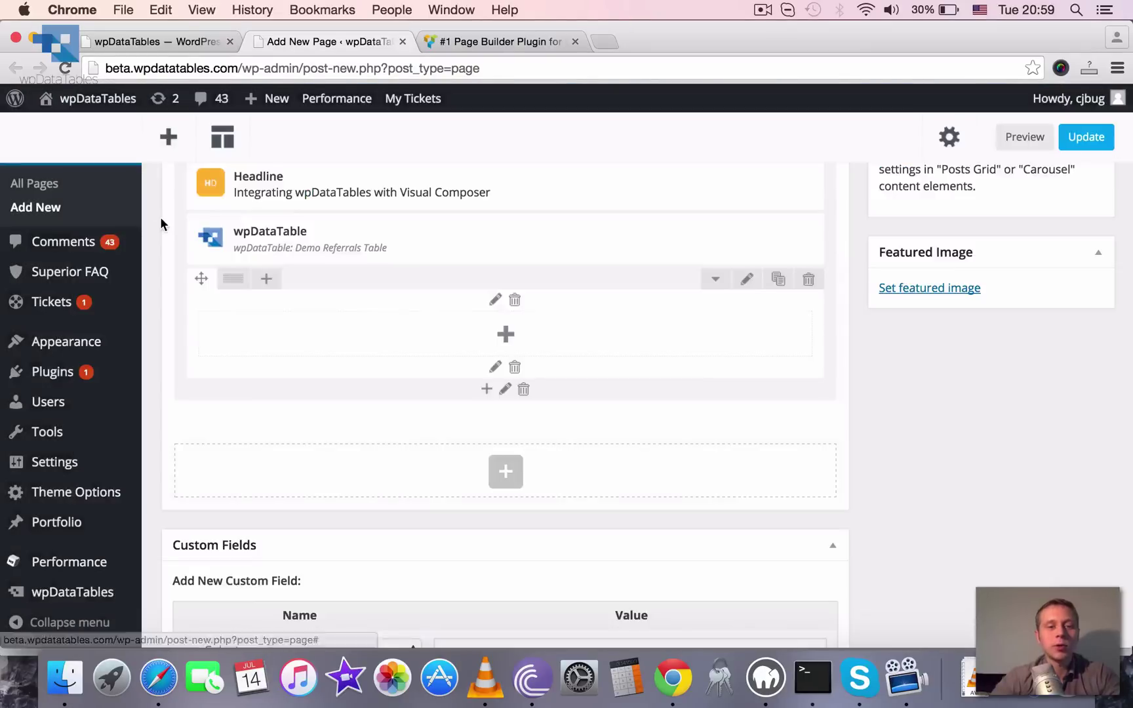
{"action": "mouse_move", "coordinate": [242, 281]}
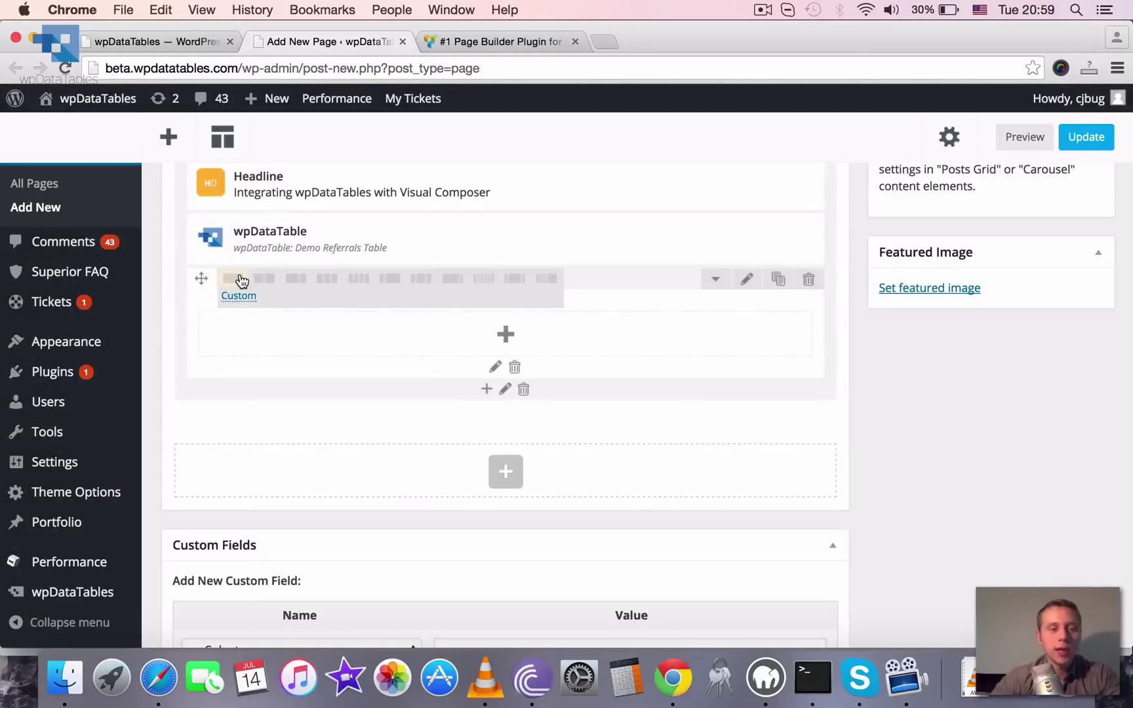
{"action": "left_click", "coordinate": [328, 292]}
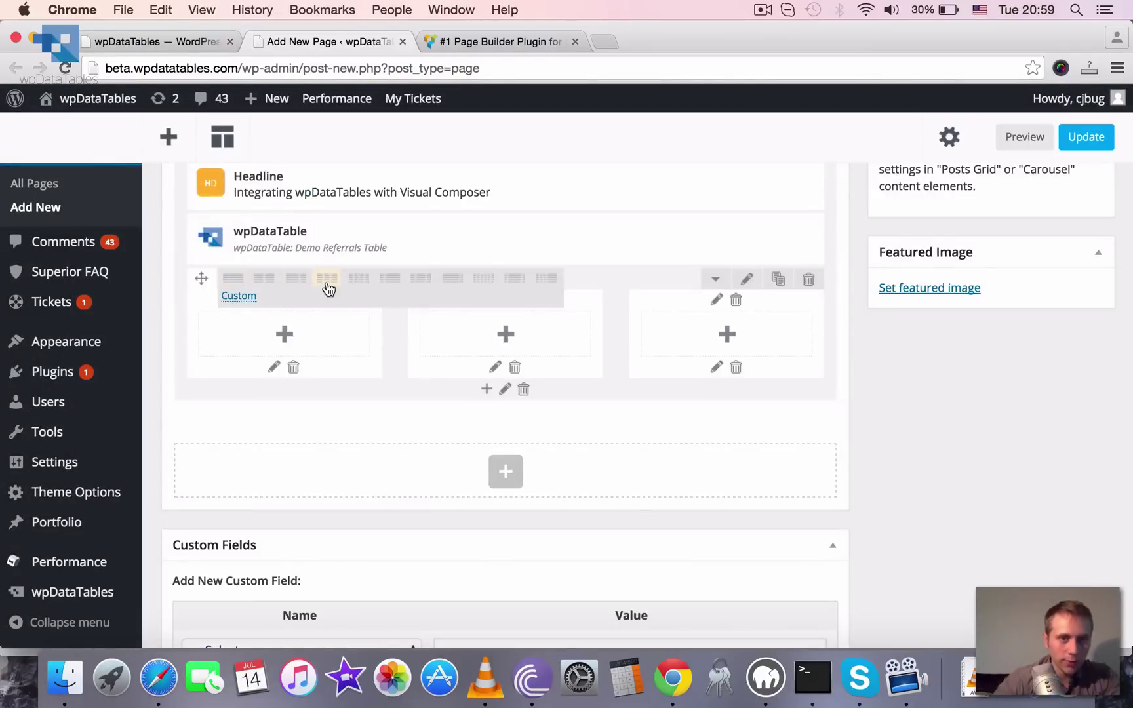
Step: Put a wpDataChart showing Hits and unique visitors in the first column
{"action": "left_click", "coordinate": [291, 337]}
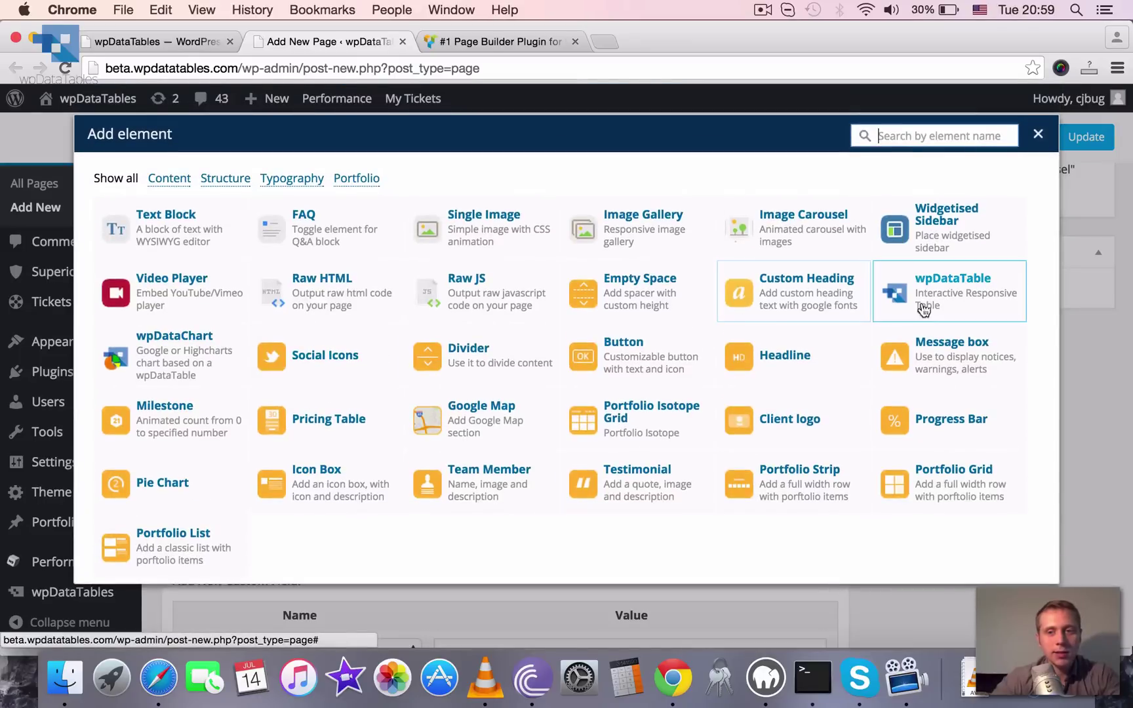
{"action": "left_click", "coordinate": [171, 359]}
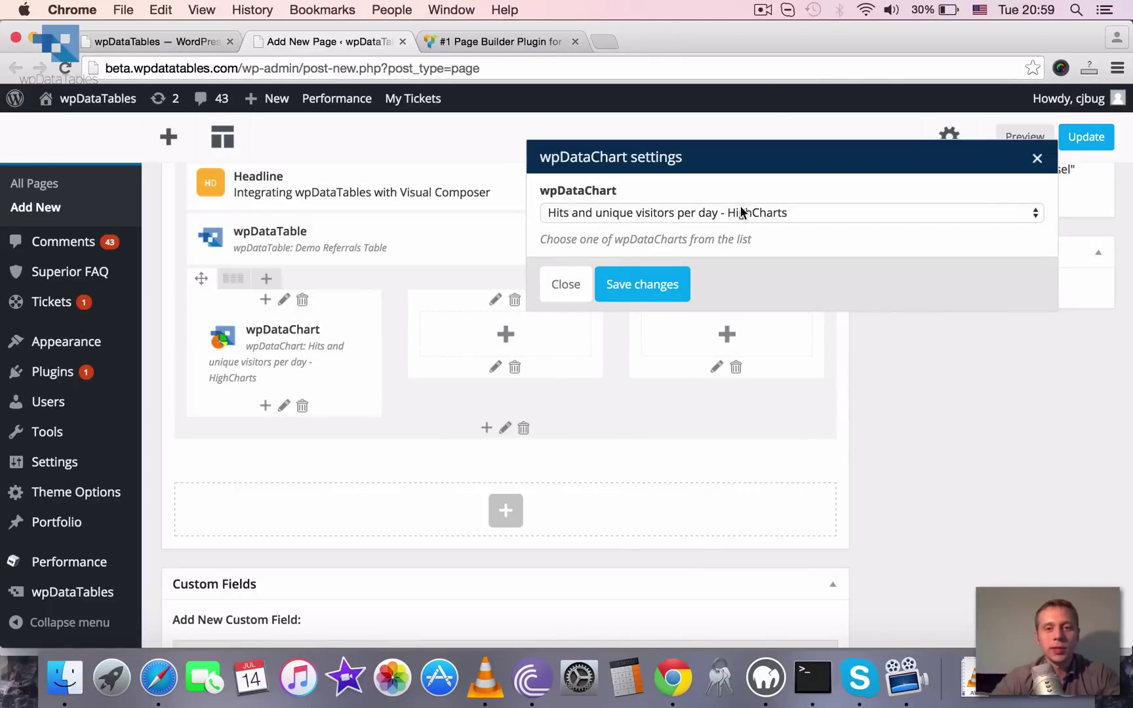
{"action": "left_click", "coordinate": [743, 212]}
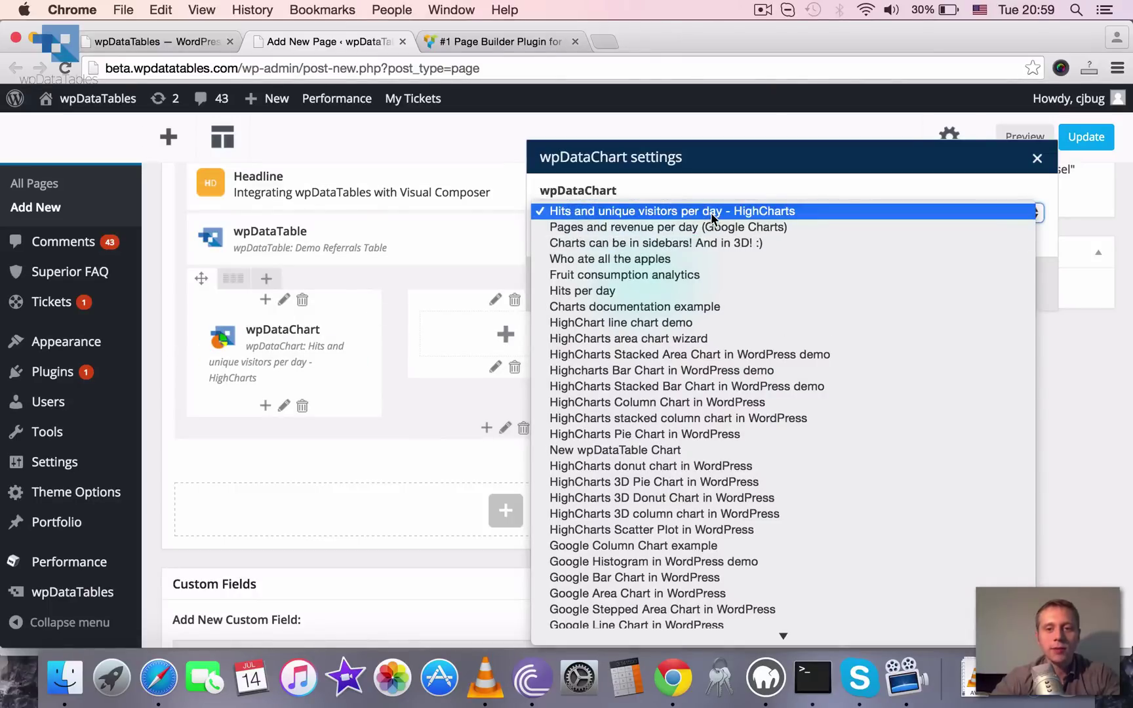
{"action": "left_click", "coordinate": [710, 212]}
{"action": "left_click", "coordinate": [650, 290]}
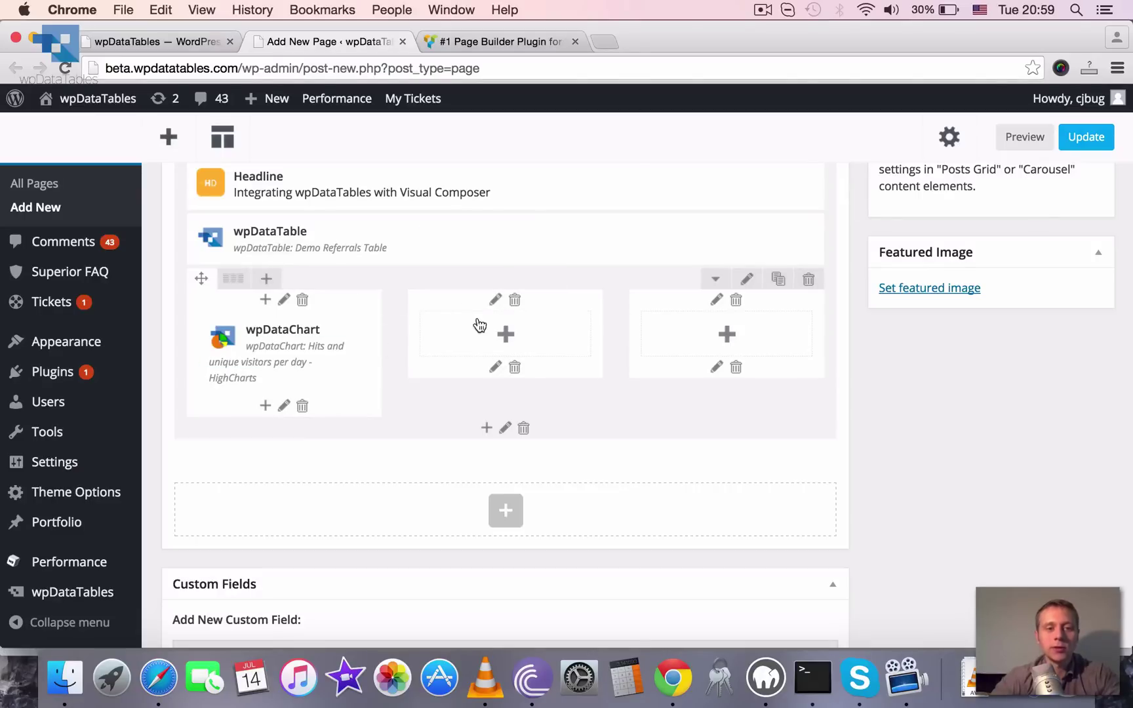
Step: Put a wpDataChart showing Pages and revenue per day (Google Charts) in the middle column
{"action": "left_click", "coordinate": [500, 332]}
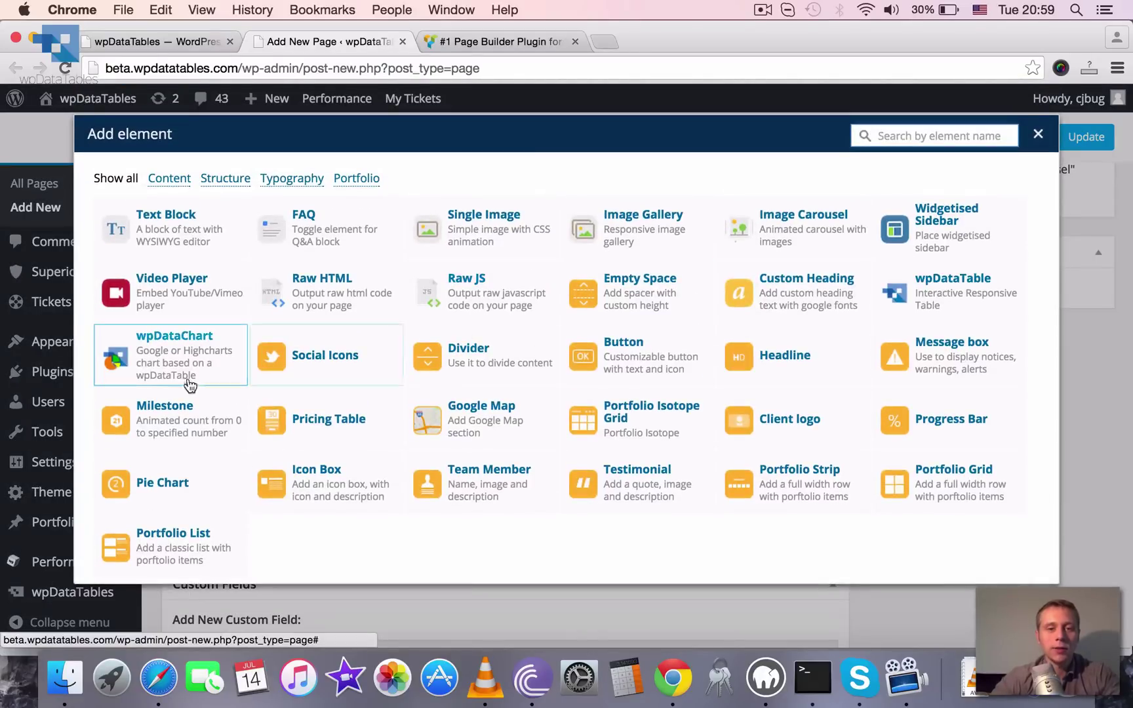
{"action": "scroll", "coordinate": [172, 379], "scroll_direction": "down", "scroll_amount": 1}
{"action": "left_click", "coordinate": [172, 288]}
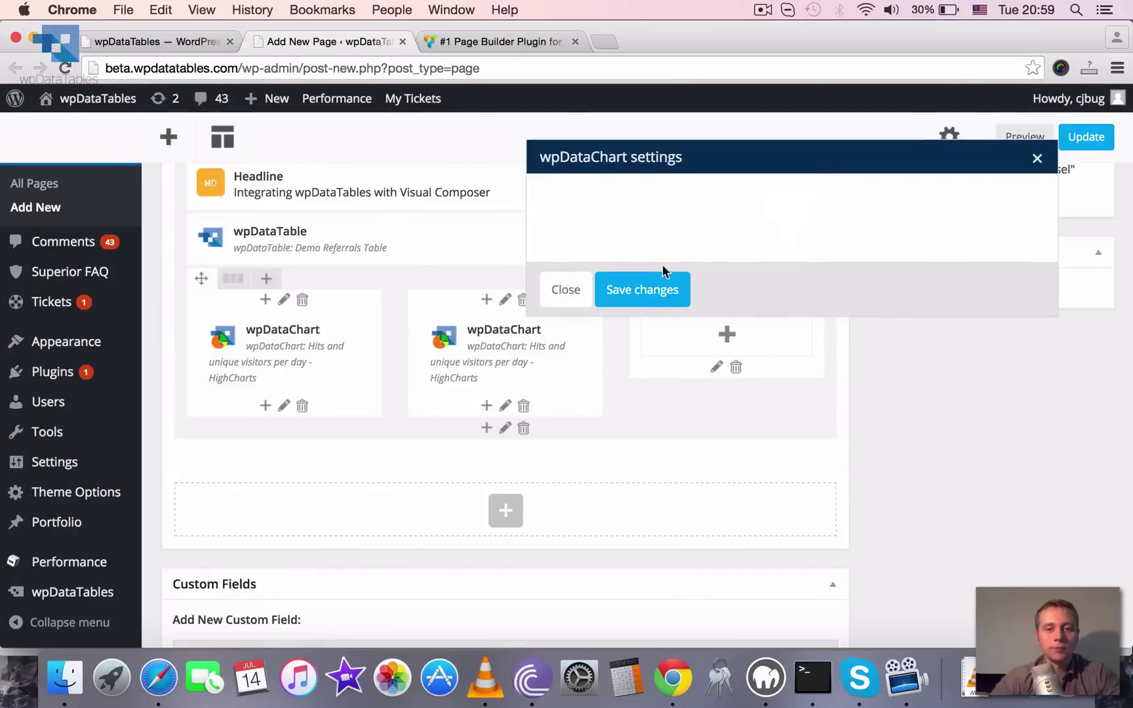
{"action": "left_click", "coordinate": [654, 215]}
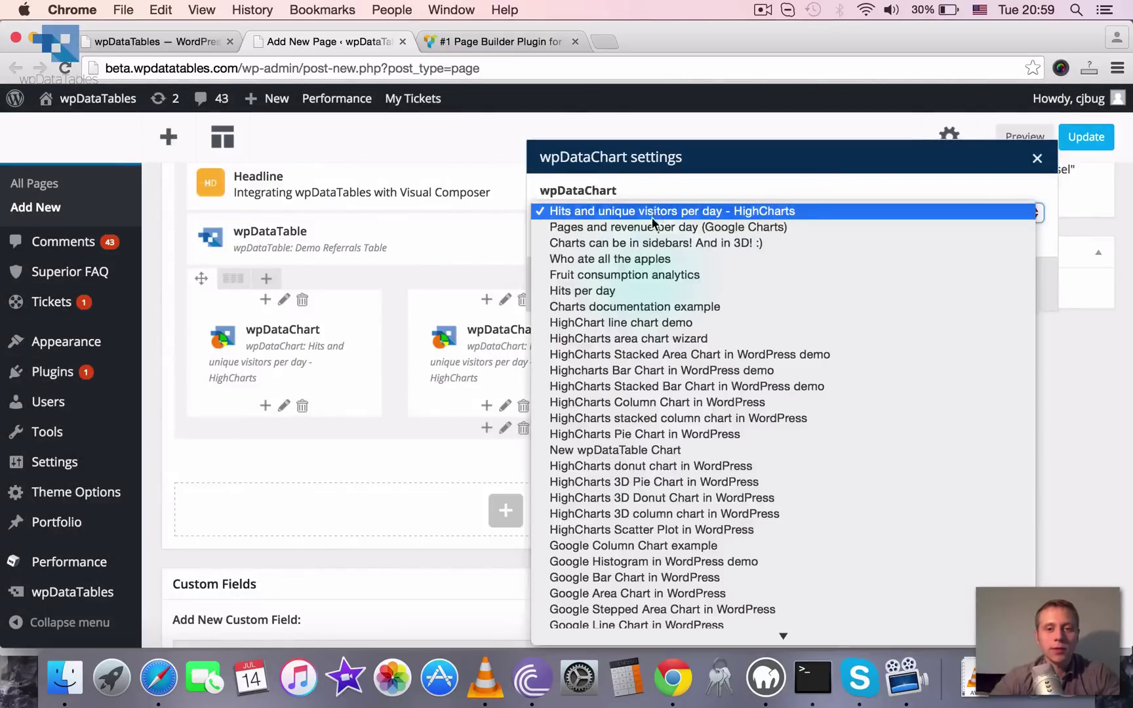
{"action": "left_click", "coordinate": [652, 227]}
{"action": "left_click", "coordinate": [661, 298]}
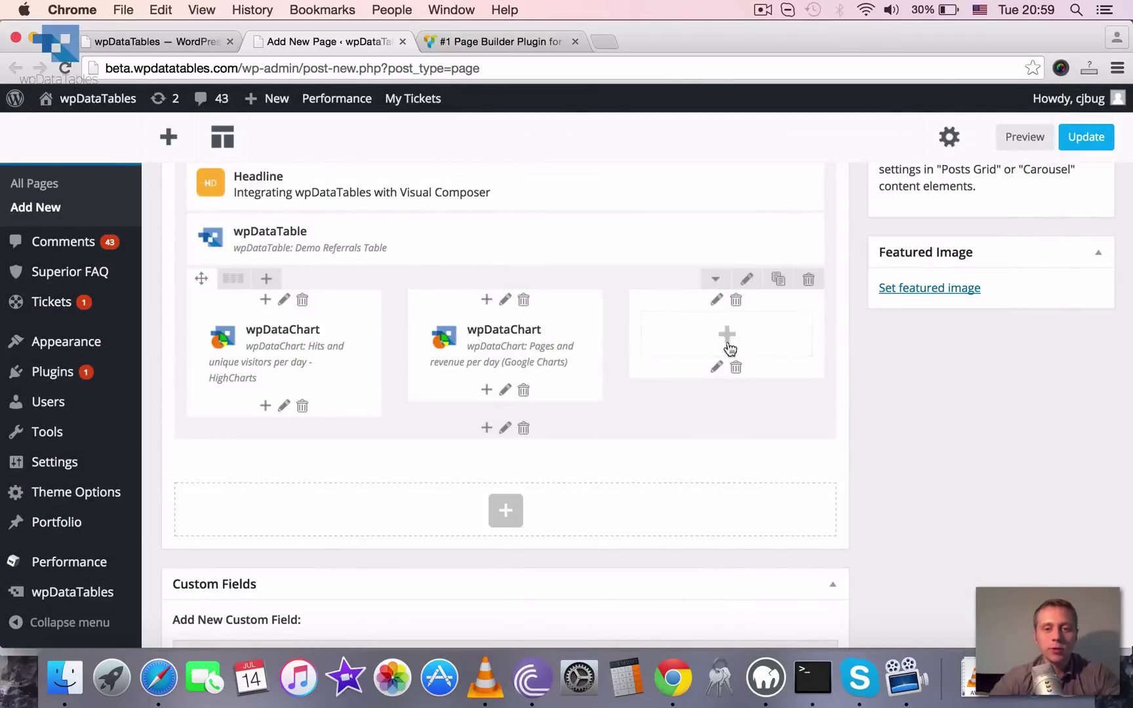
Step: Put the 'Charts can be in sidebars! And in 3D! :)' wpDataChart in the third column
{"action": "left_click", "coordinate": [725, 333]}
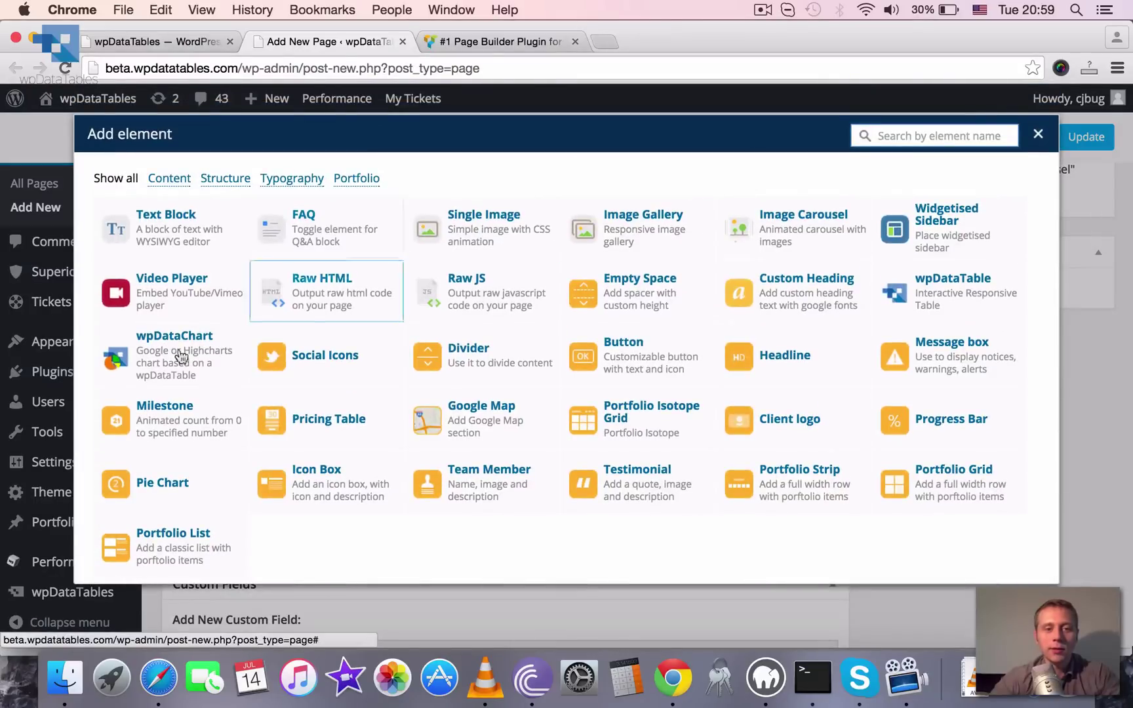
{"action": "left_click", "coordinate": [168, 356]}
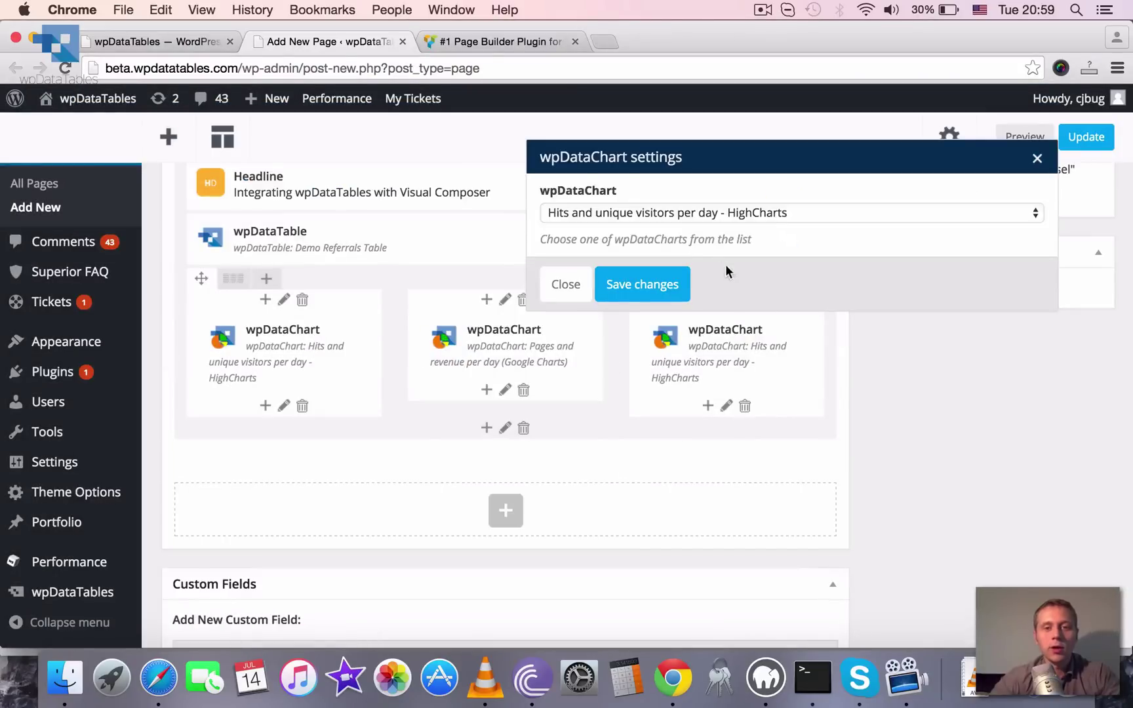
{"action": "left_click", "coordinate": [672, 217]}
{"action": "left_click", "coordinate": [666, 242]}
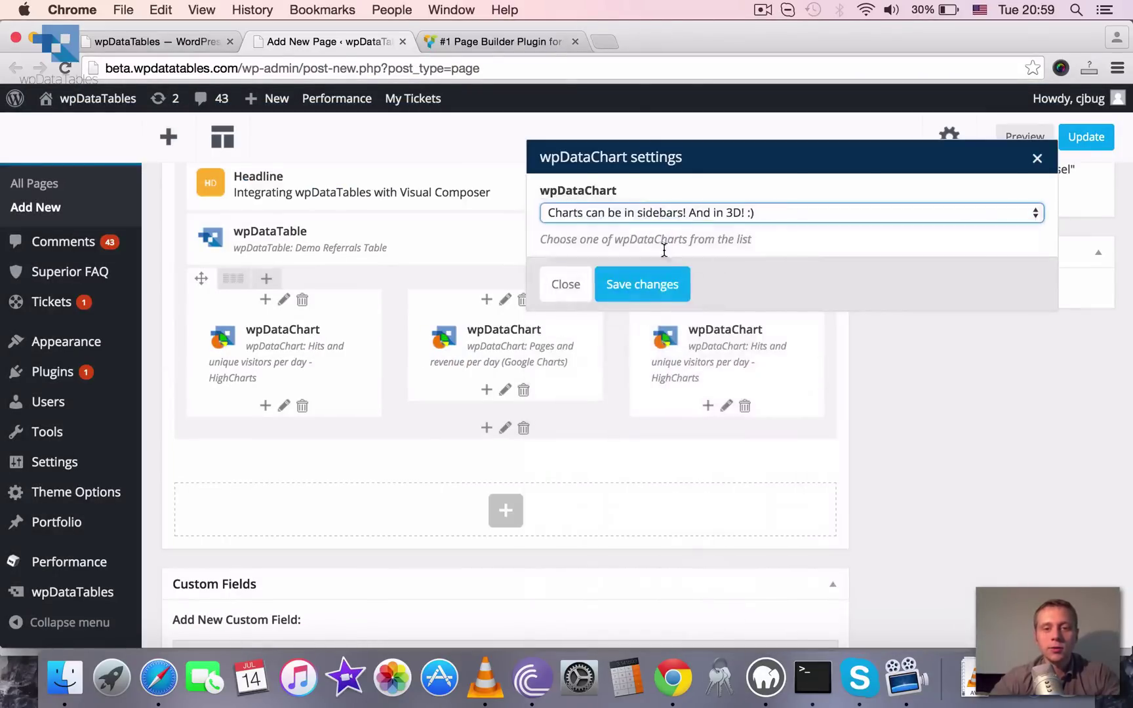
{"action": "left_click", "coordinate": [666, 284]}
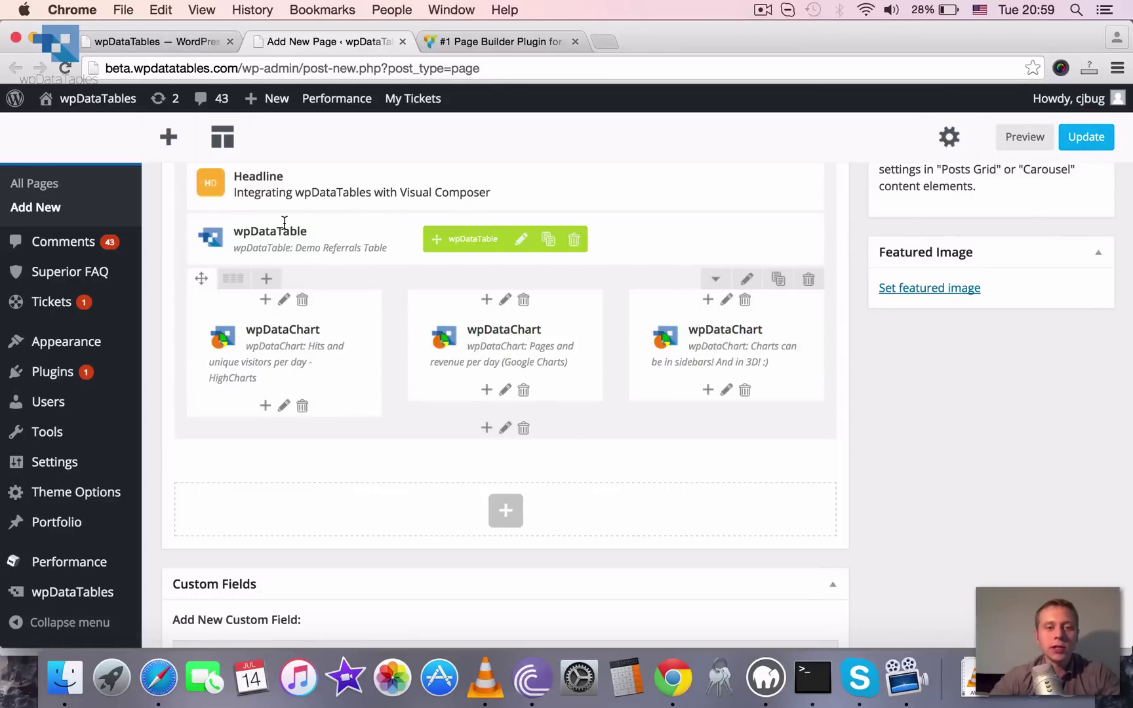
Step: Enter 'Visual Composer Integration Demo' as the page title
{"action": "scroll", "coordinate": [472, 265], "scroll_direction": "up", "scroll_amount": 5}
{"action": "scroll", "coordinate": [493, 349], "scroll_direction": "down", "scroll_amount": 5}
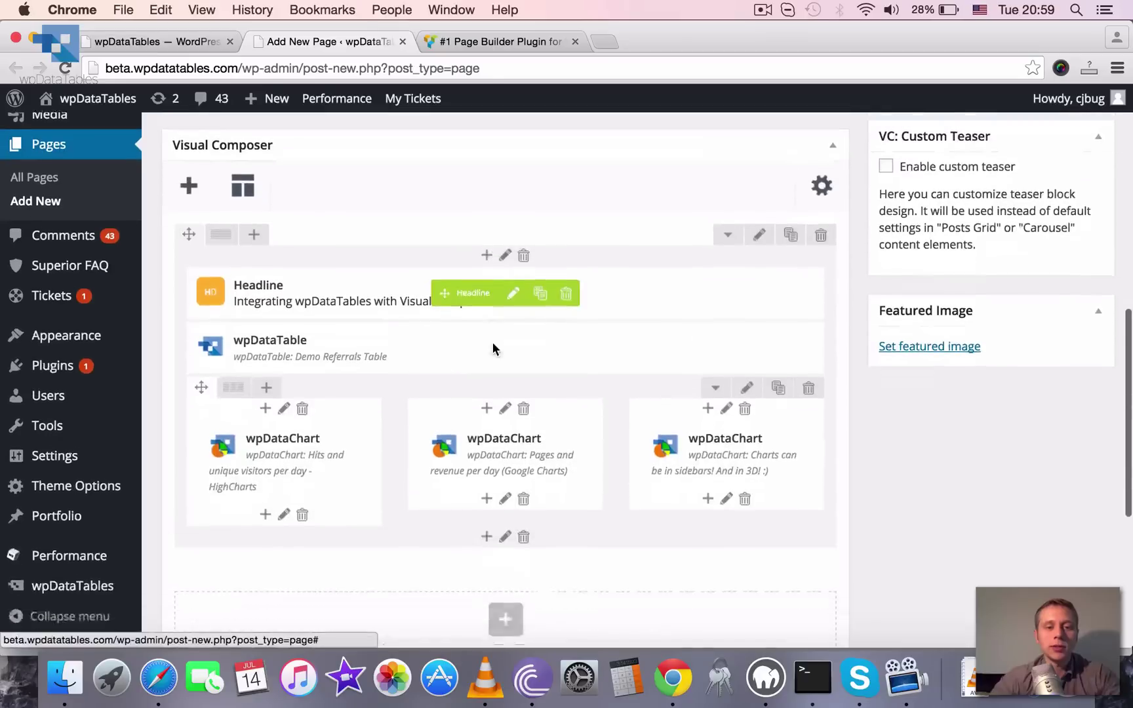
{"action": "scroll", "coordinate": [978, 376], "scroll_direction": "up", "scroll_amount": 4}
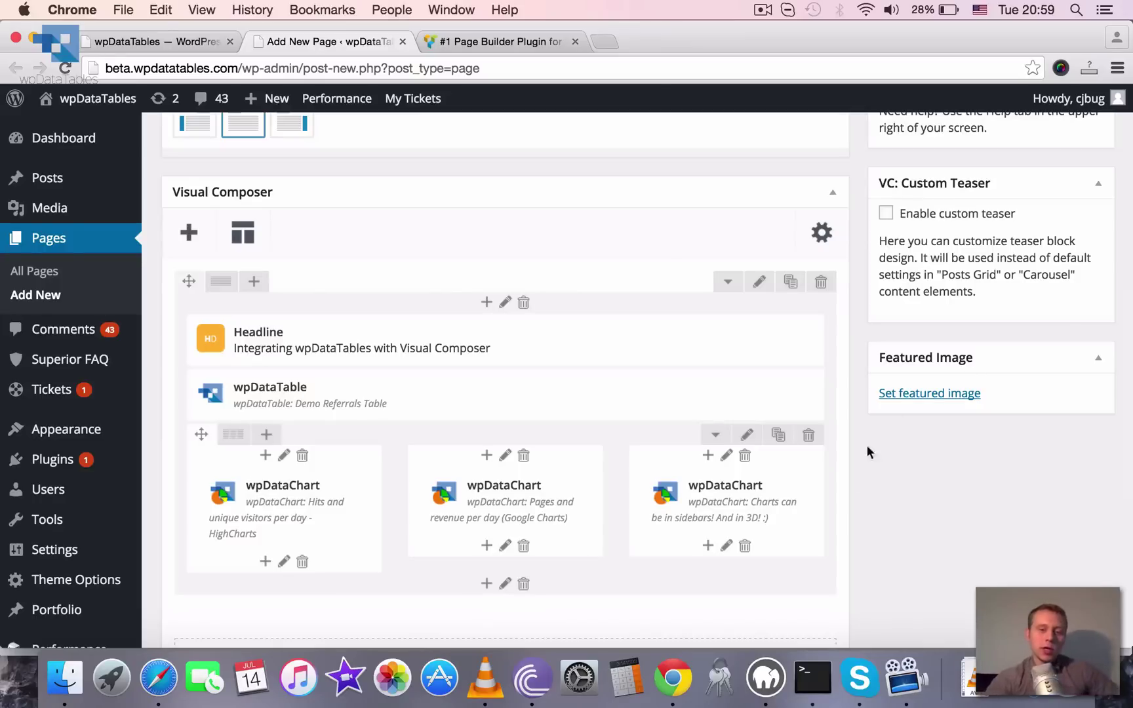
{"action": "scroll", "coordinate": [905, 543], "scroll_direction": "down", "scroll_amount": 3}
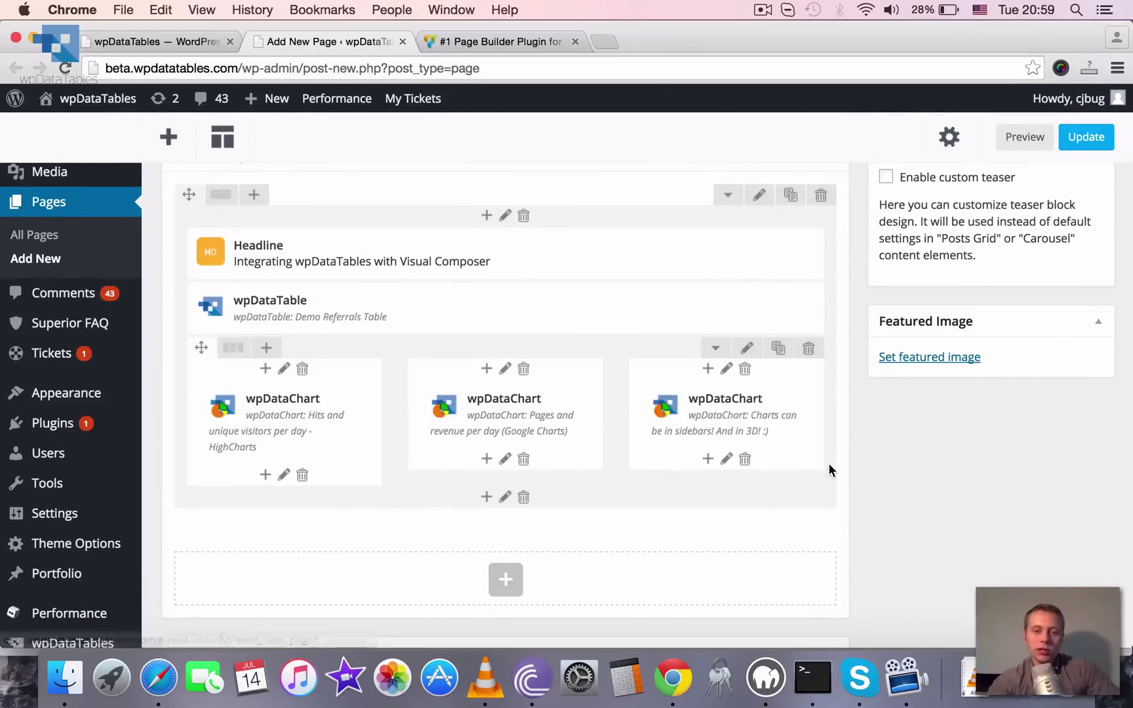
{"action": "scroll", "coordinate": [829, 465], "scroll_direction": "up", "scroll_amount": 1}
{"action": "scroll", "coordinate": [829, 463], "scroll_direction": "up", "scroll_amount": 10}
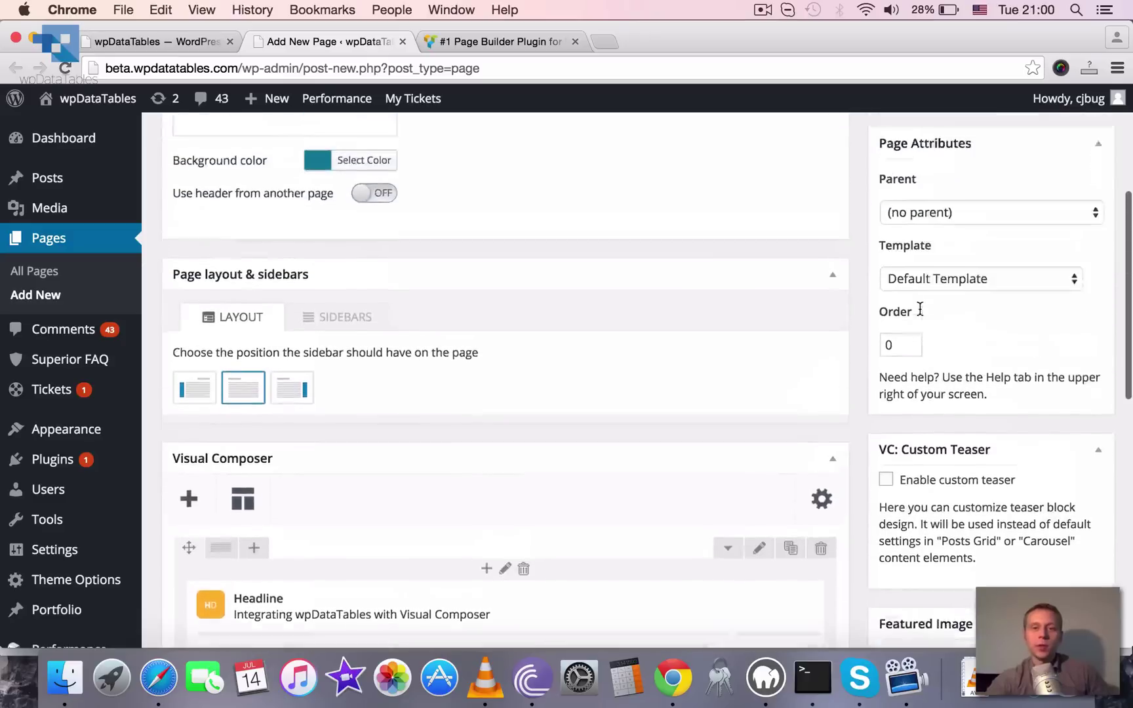
{"action": "scroll", "coordinate": [917, 312], "scroll_direction": "up", "scroll_amount": 3}
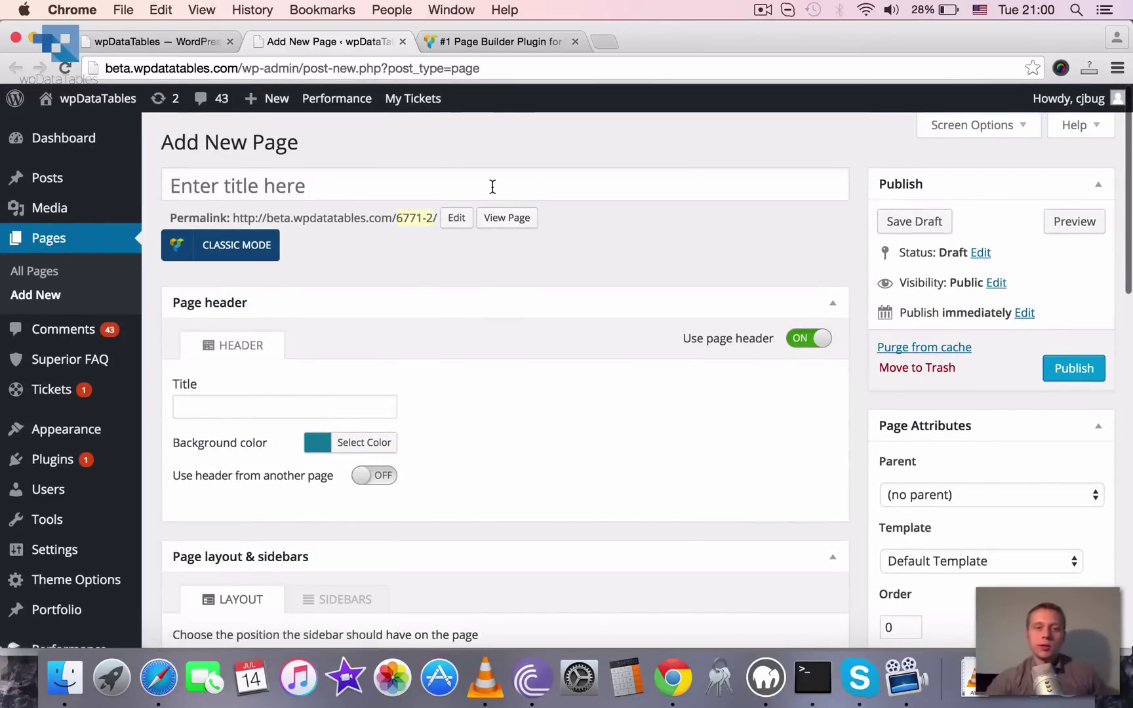
{"action": "left_click", "coordinate": [493, 187]}
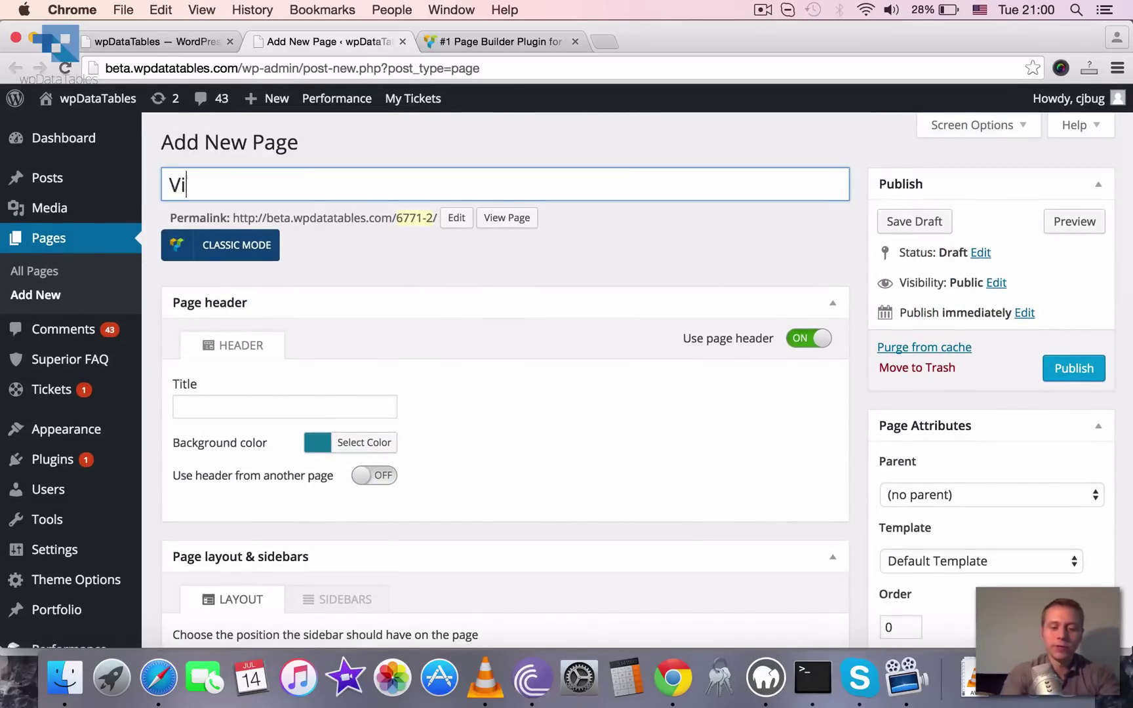
{"action": "type", "text": "Visual Composer Integration Demo"}
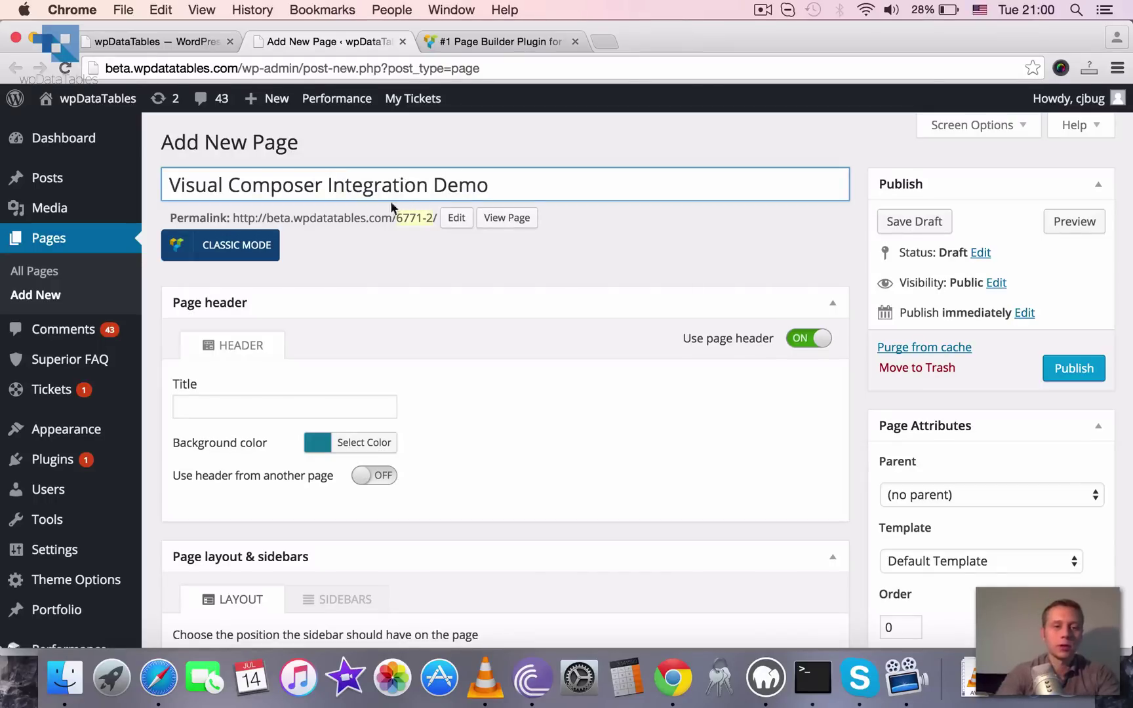
Step: Copy the title into the Page header Title field and publish the page
{"action": "triple_click", "coordinate": [410, 183]}
{"action": "key", "text": "super+c"}
{"action": "left_click", "coordinate": [266, 404]}
{"action": "key", "text": "super+v"}
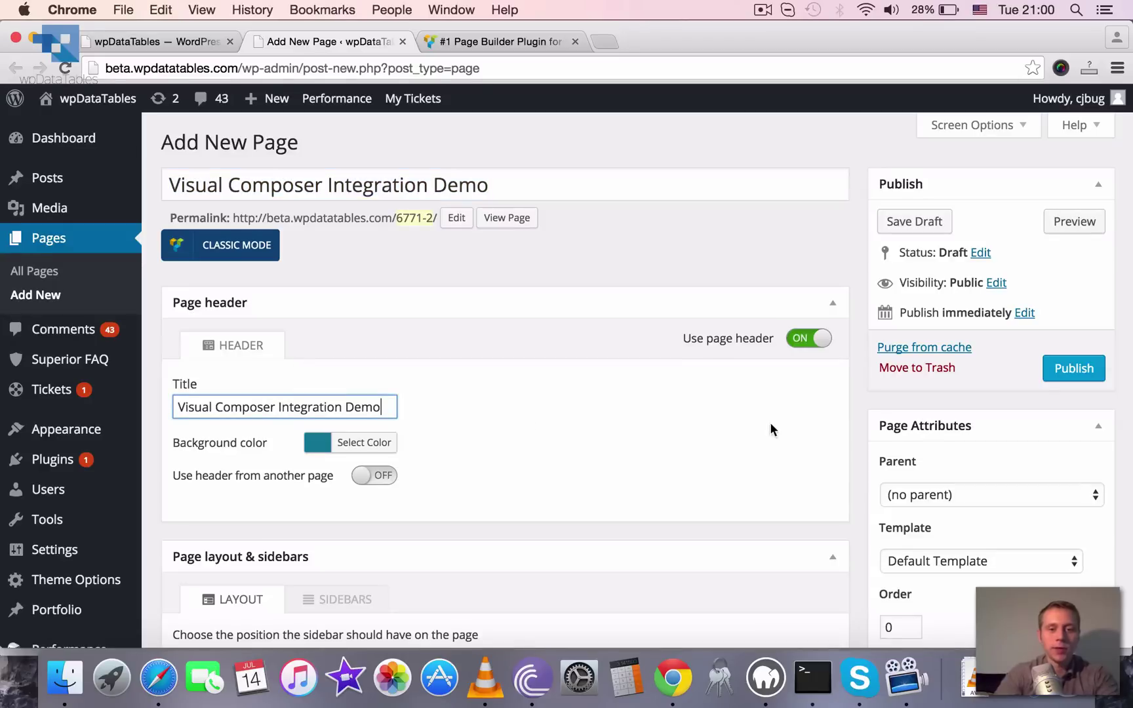
{"action": "scroll", "coordinate": [771, 429], "scroll_direction": "down", "scroll_amount": 1}
{"action": "left_click", "coordinate": [1074, 317]}
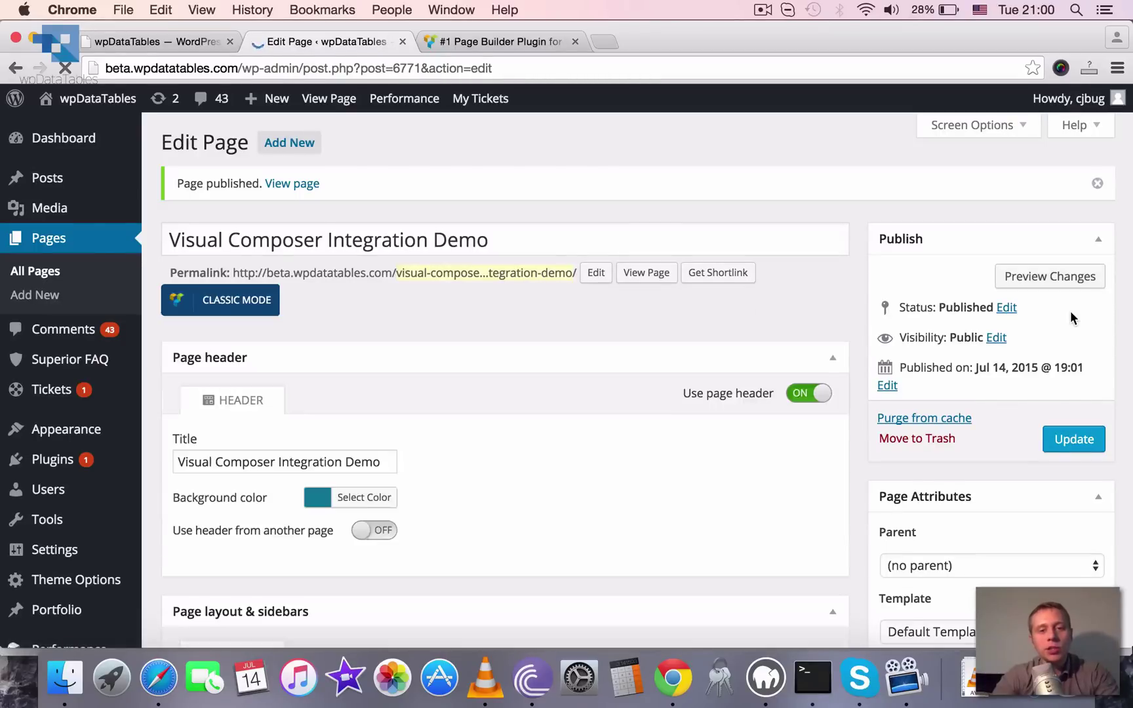
Step: Review the builder layout, then open the published Visual Composer Integration Demo page on the site
{"action": "scroll", "coordinate": [837, 336], "scroll_direction": "down", "scroll_amount": 12}
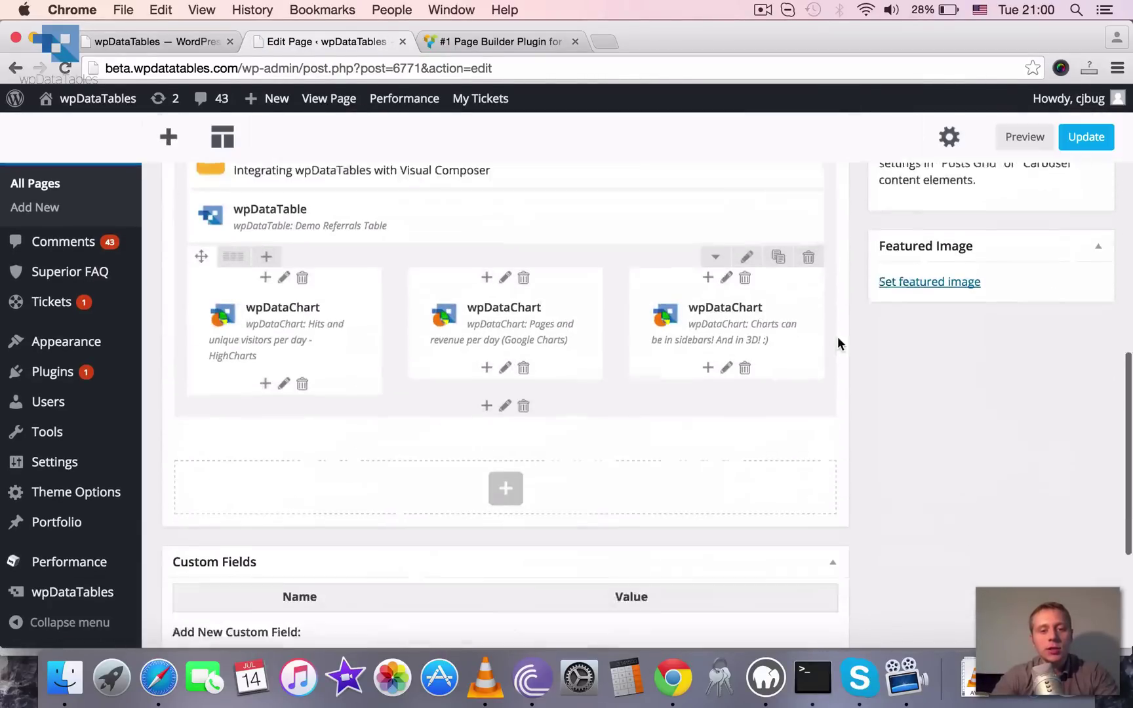
{"action": "scroll", "coordinate": [495, 339], "scroll_direction": "up", "scroll_amount": 5}
{"action": "scroll", "coordinate": [495, 339], "scroll_direction": "down", "scroll_amount": 3}
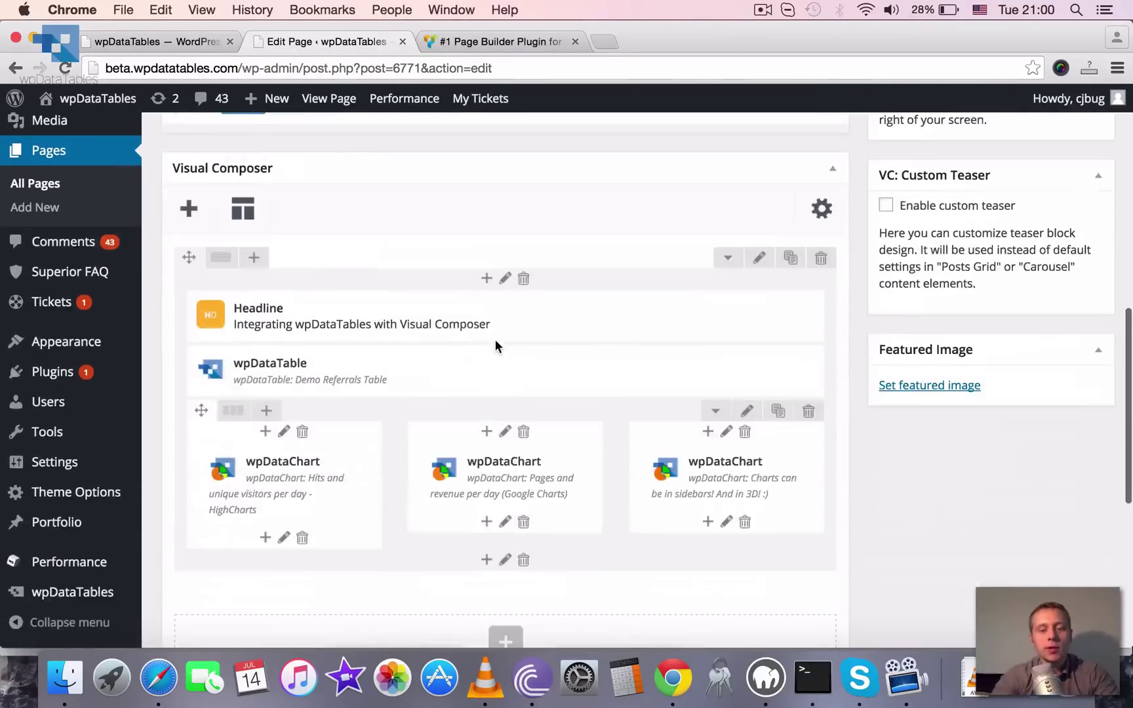
{"action": "scroll", "coordinate": [495, 339], "scroll_direction": "up", "scroll_amount": 4}
{"action": "scroll", "coordinate": [495, 339], "scroll_direction": "down", "scroll_amount": 6}
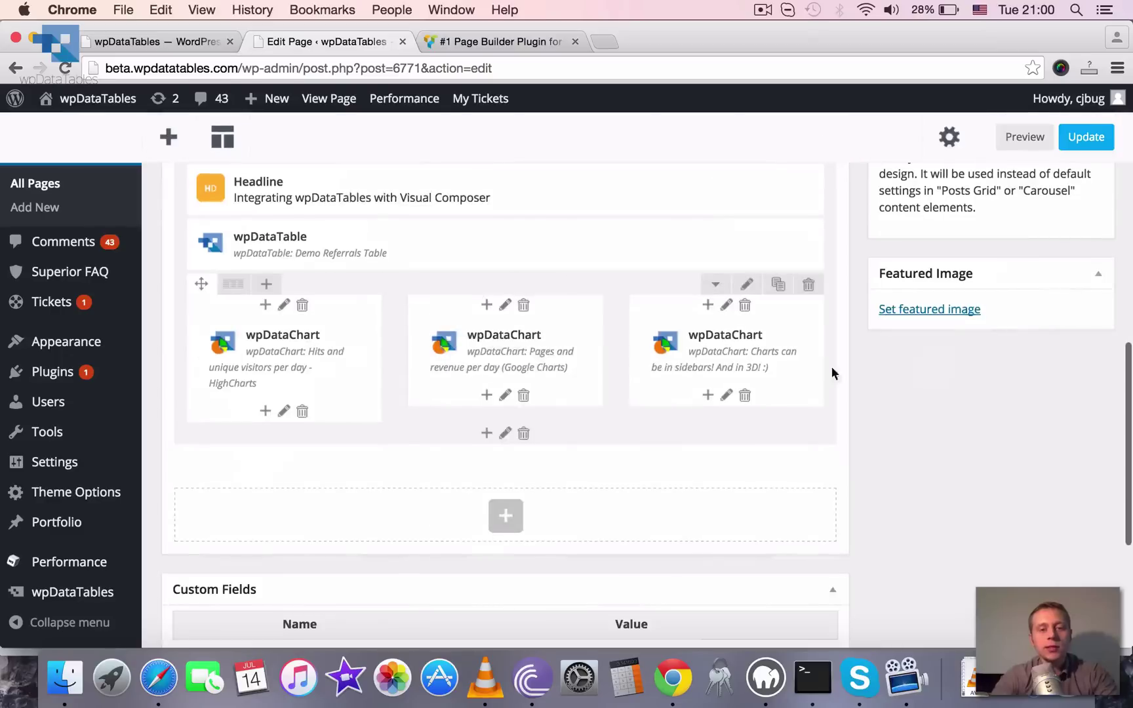
{"action": "scroll", "coordinate": [368, 341], "scroll_direction": "up", "scroll_amount": 12}
{"action": "scroll", "coordinate": [630, 334], "scroll_direction": "down", "scroll_amount": 2}
{"action": "scroll", "coordinate": [629, 331], "scroll_direction": "up", "scroll_amount": 2}
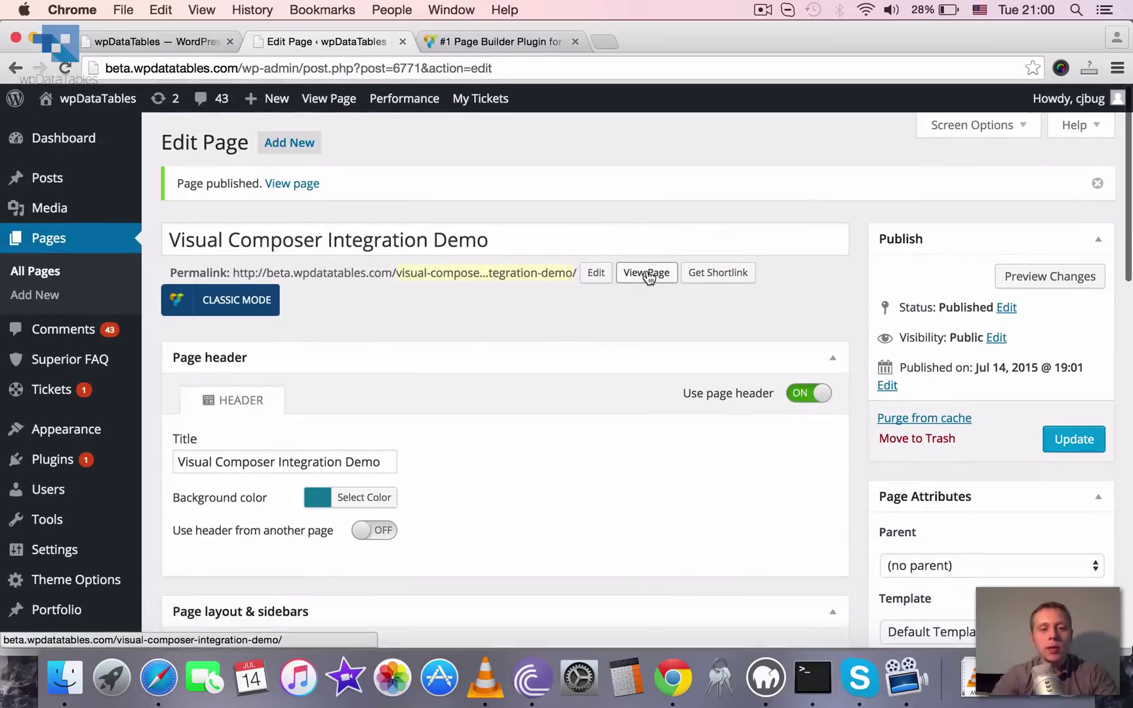
{"action": "left_click", "coordinate": [647, 274]}
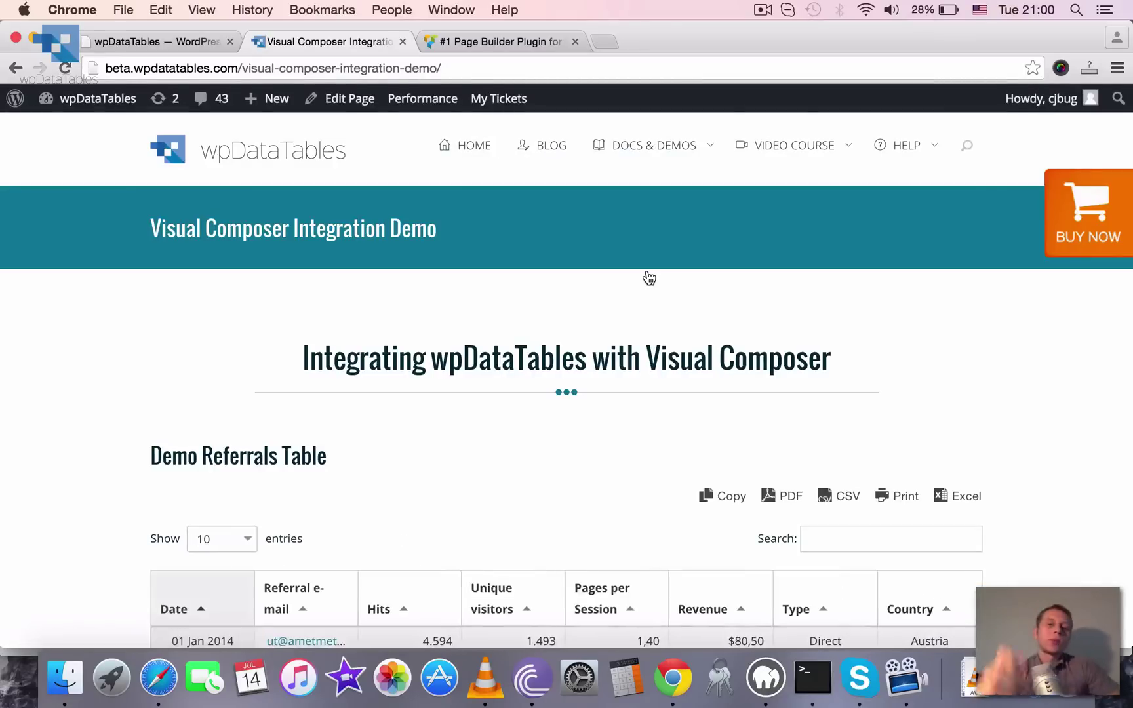
Step: Sort the live Demo Referrals Table by date descending, starting from 27 Dec 2016
{"action": "scroll", "coordinate": [694, 276], "scroll_direction": "down", "scroll_amount": 2}
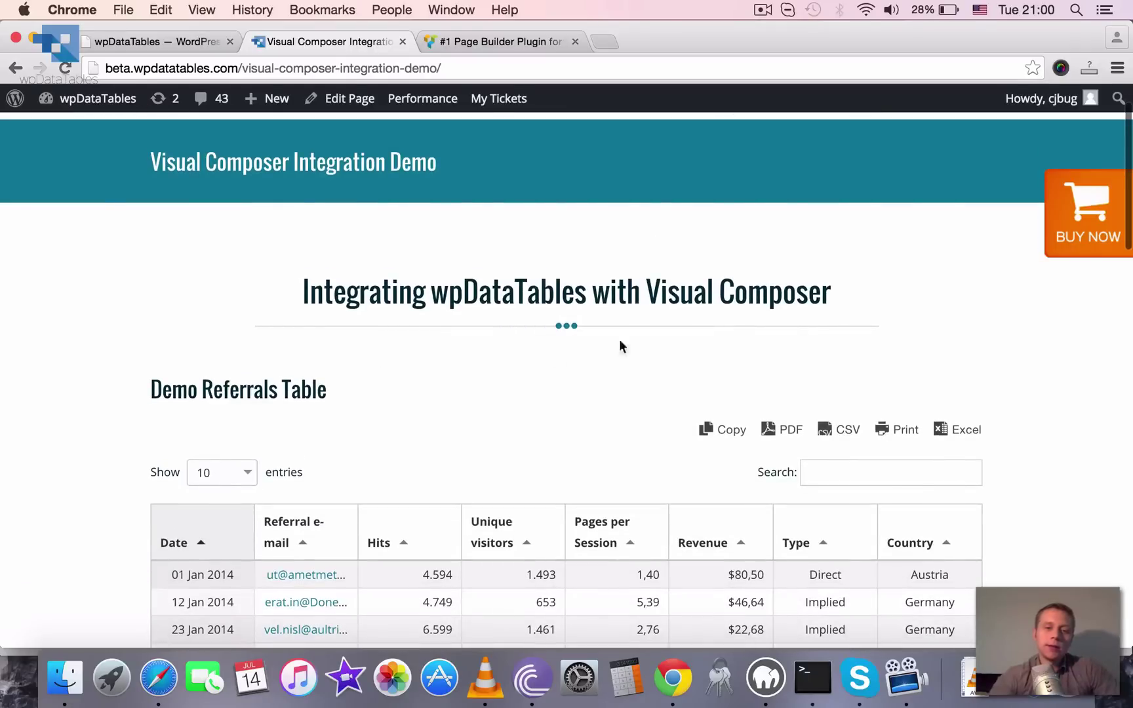
{"action": "scroll", "coordinate": [729, 371], "scroll_direction": "down", "scroll_amount": 4}
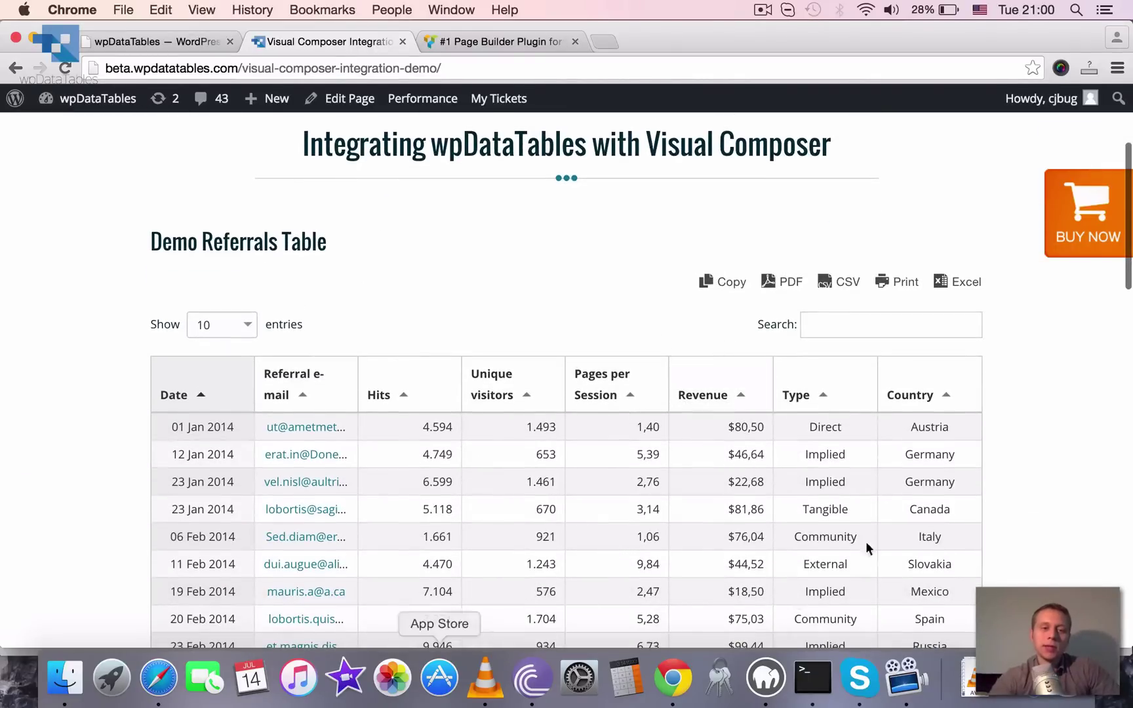
{"action": "scroll", "coordinate": [561, 478], "scroll_direction": "down", "scroll_amount": 15}
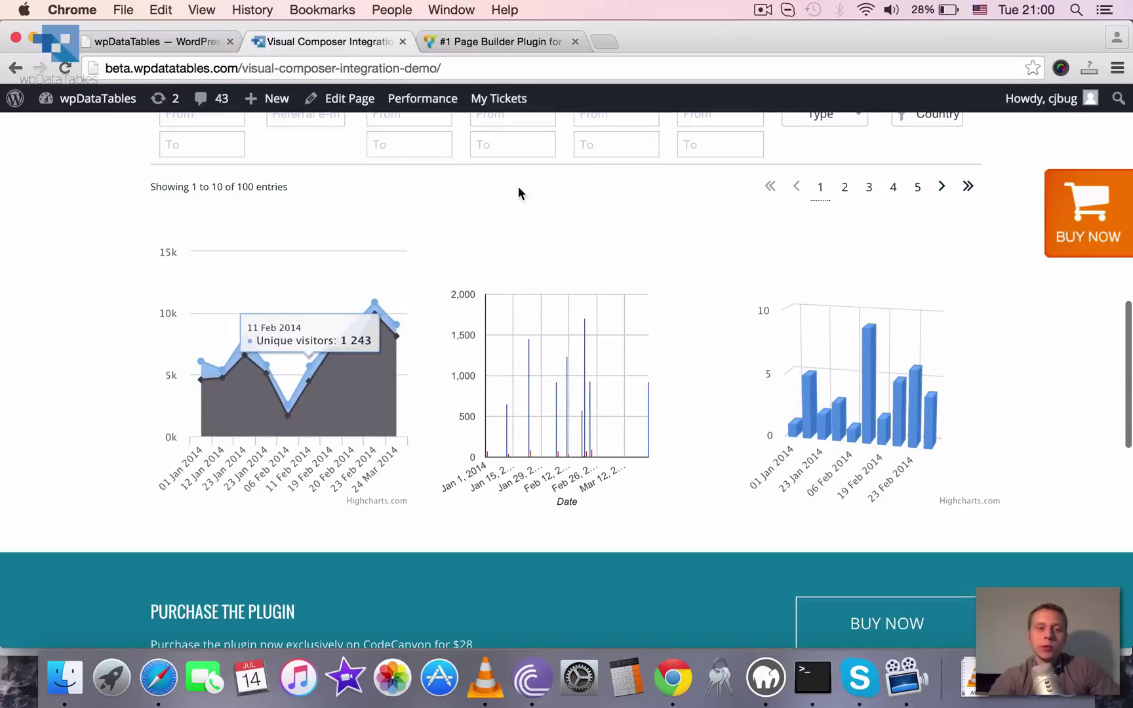
{"action": "scroll", "coordinate": [518, 190], "scroll_direction": "up", "scroll_amount": 13}
{"action": "left_click", "coordinate": [291, 271]}
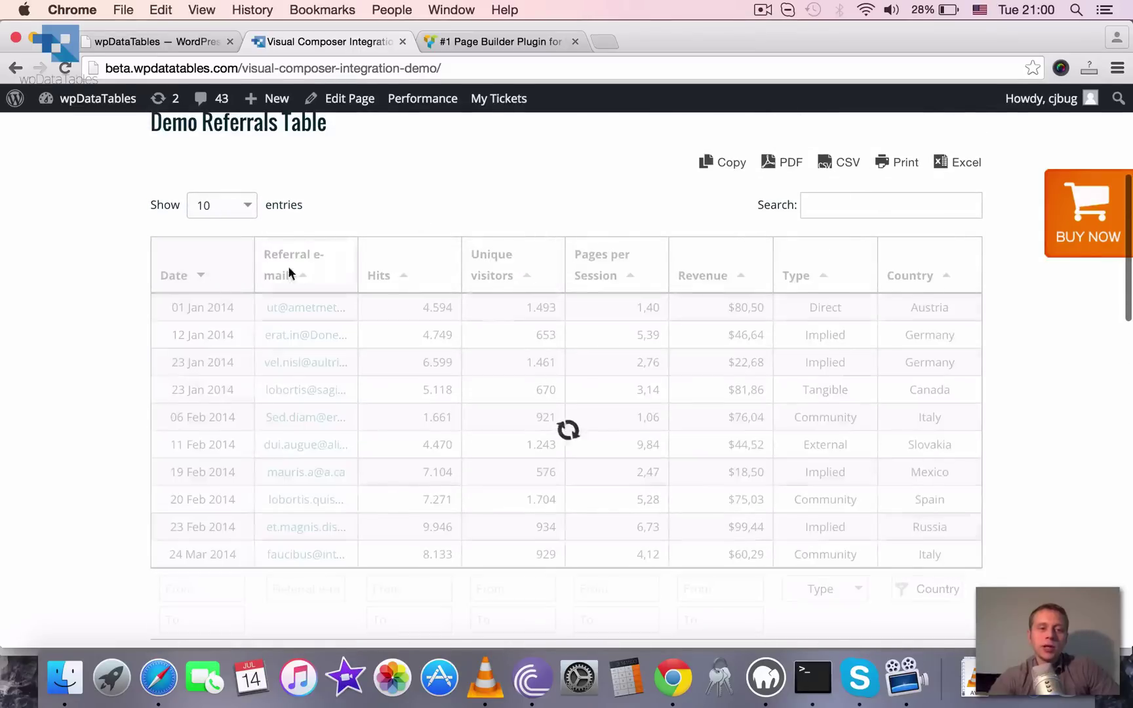
{"action": "scroll", "coordinate": [495, 325], "scroll_direction": "down", "scroll_amount": 2}
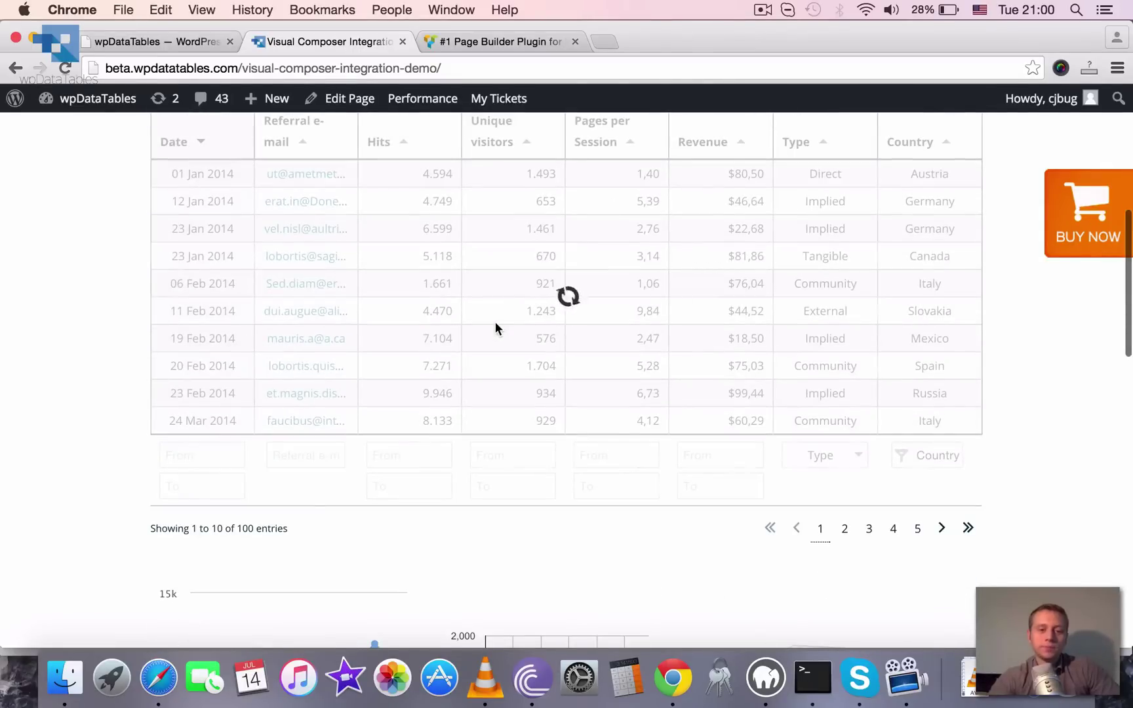
{"action": "scroll", "coordinate": [512, 514], "scroll_direction": "down", "scroll_amount": 5}
{"action": "scroll", "coordinate": [466, 347], "scroll_direction": "up", "scroll_amount": 5}
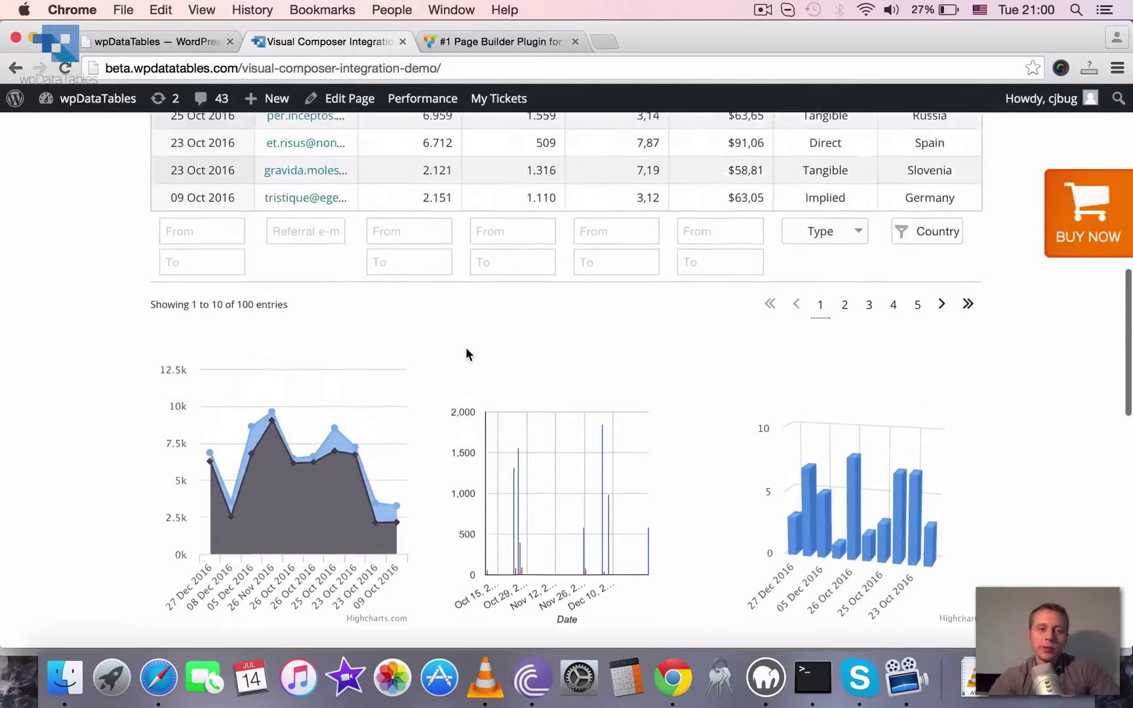
{"action": "scroll", "coordinate": [412, 405], "scroll_direction": "down", "scroll_amount": 3}
{"action": "scroll", "coordinate": [411, 403], "scroll_direction": "up", "scroll_amount": 6}
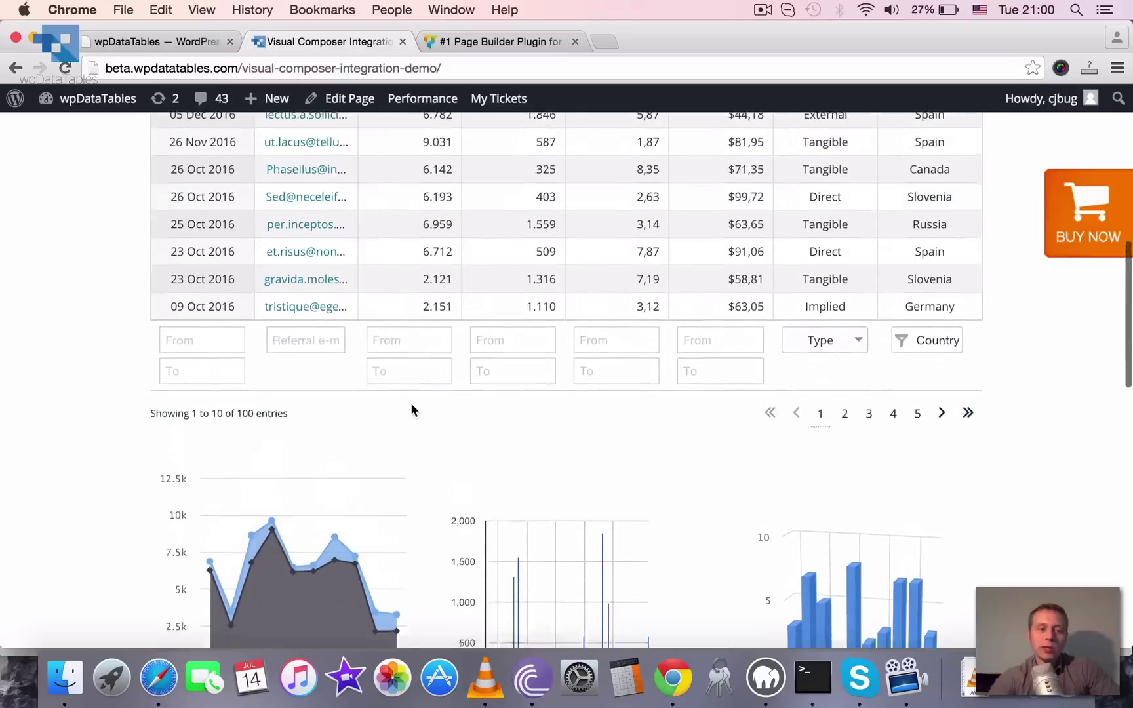
{"action": "scroll", "coordinate": [354, 334], "scroll_direction": "down", "scroll_amount": 1}
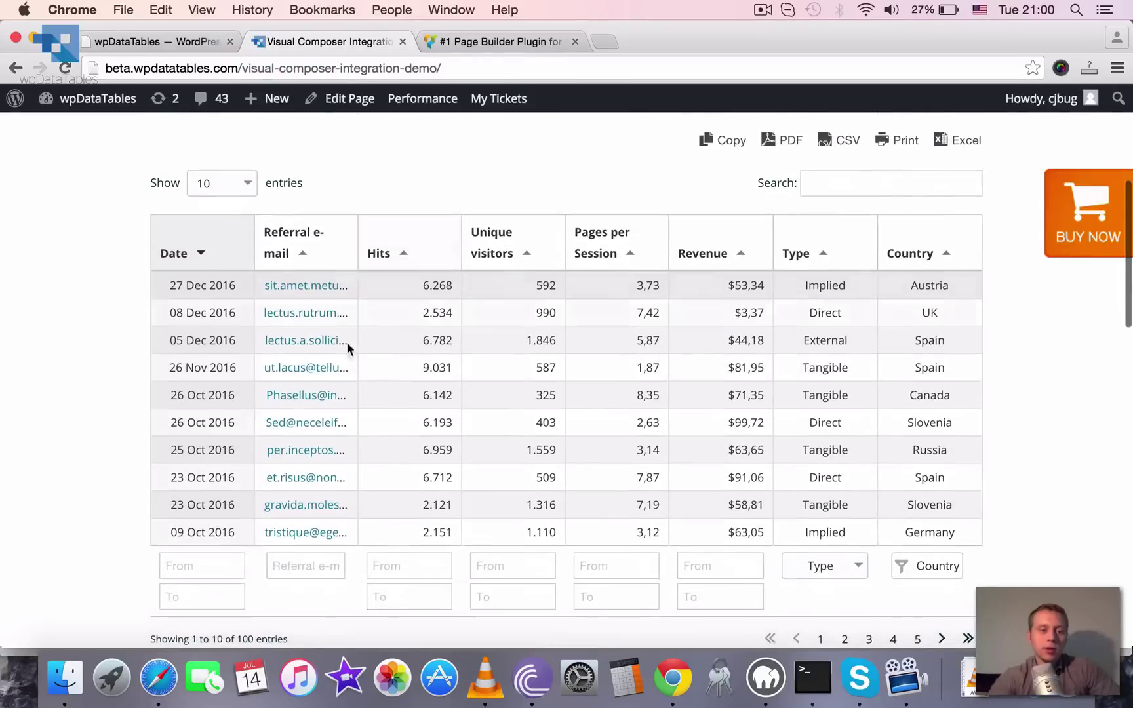
Step: Set the table's date filter from 01 Jul 2015 to 31 Jul 2015
{"action": "left_click", "coordinate": [185, 565]}
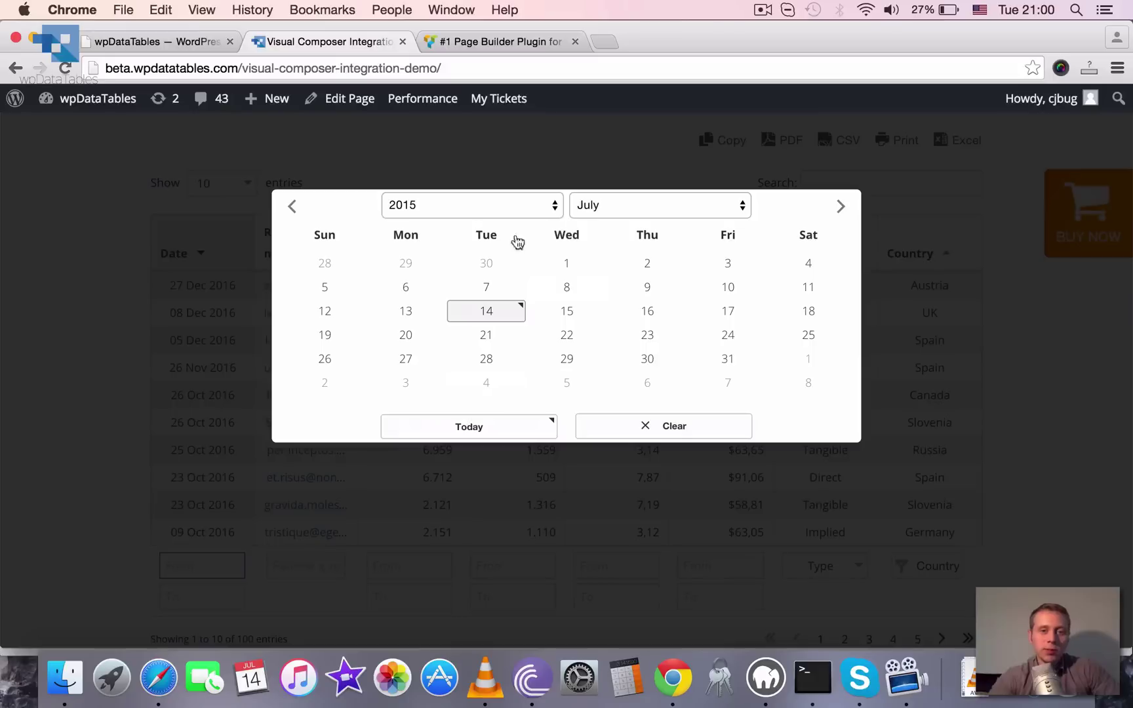
{"action": "left_click", "coordinate": [567, 264]}
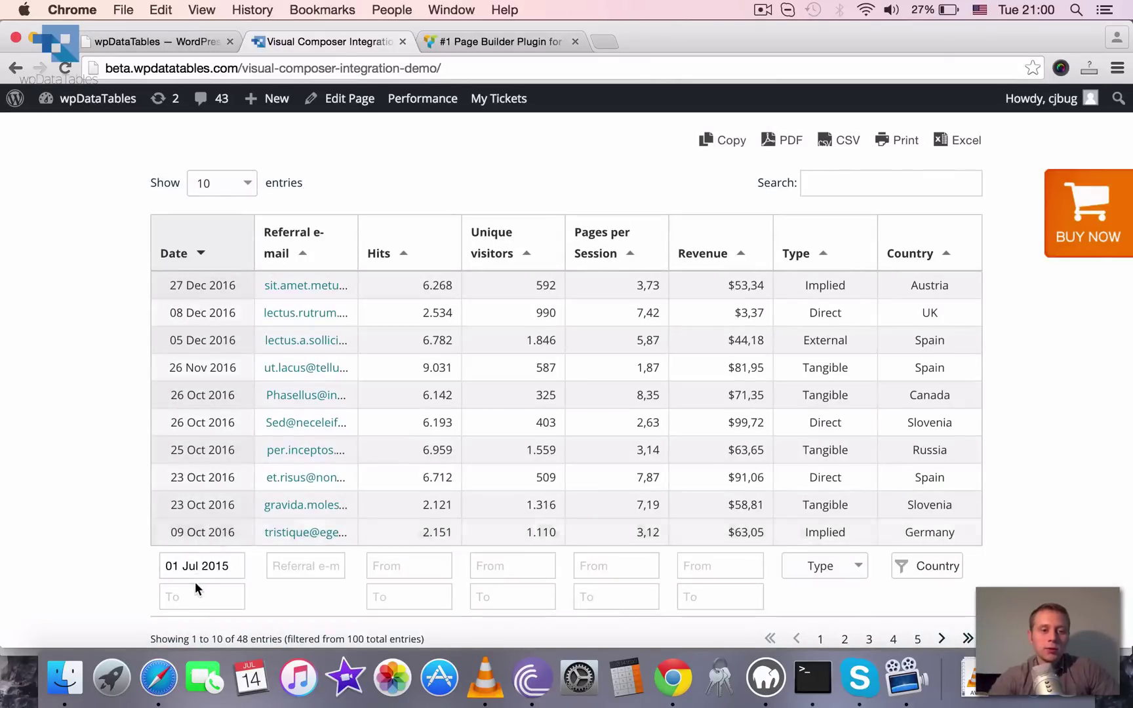
{"action": "left_click", "coordinate": [195, 590]}
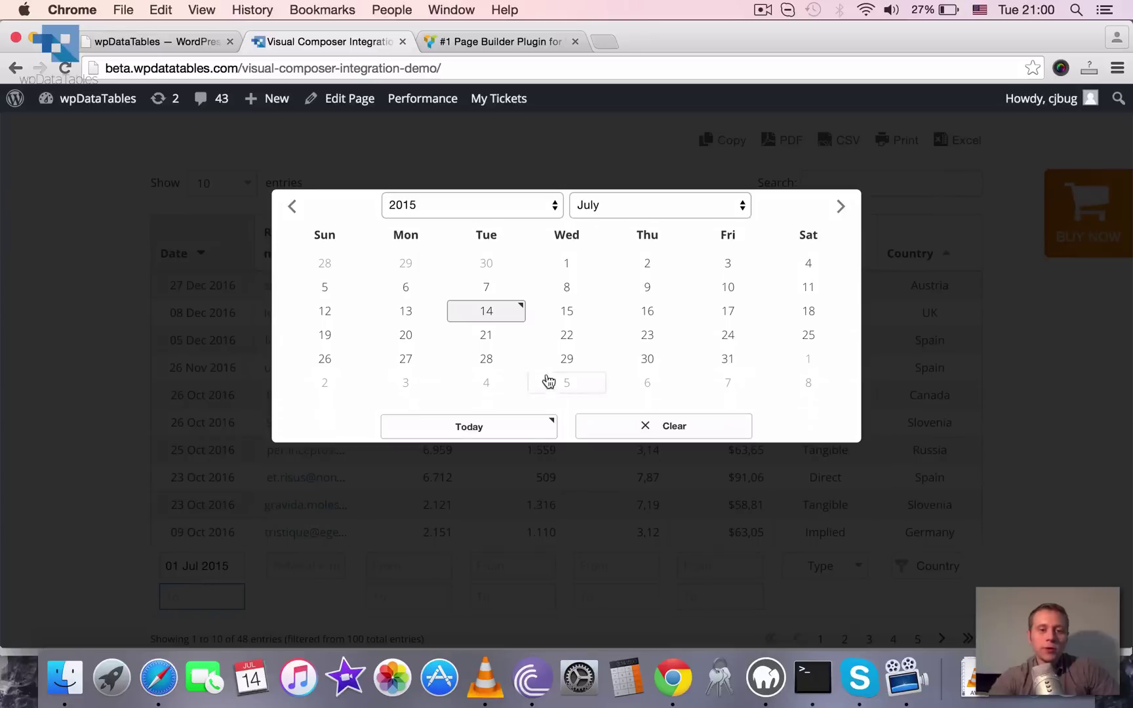
{"action": "left_click", "coordinate": [709, 362]}
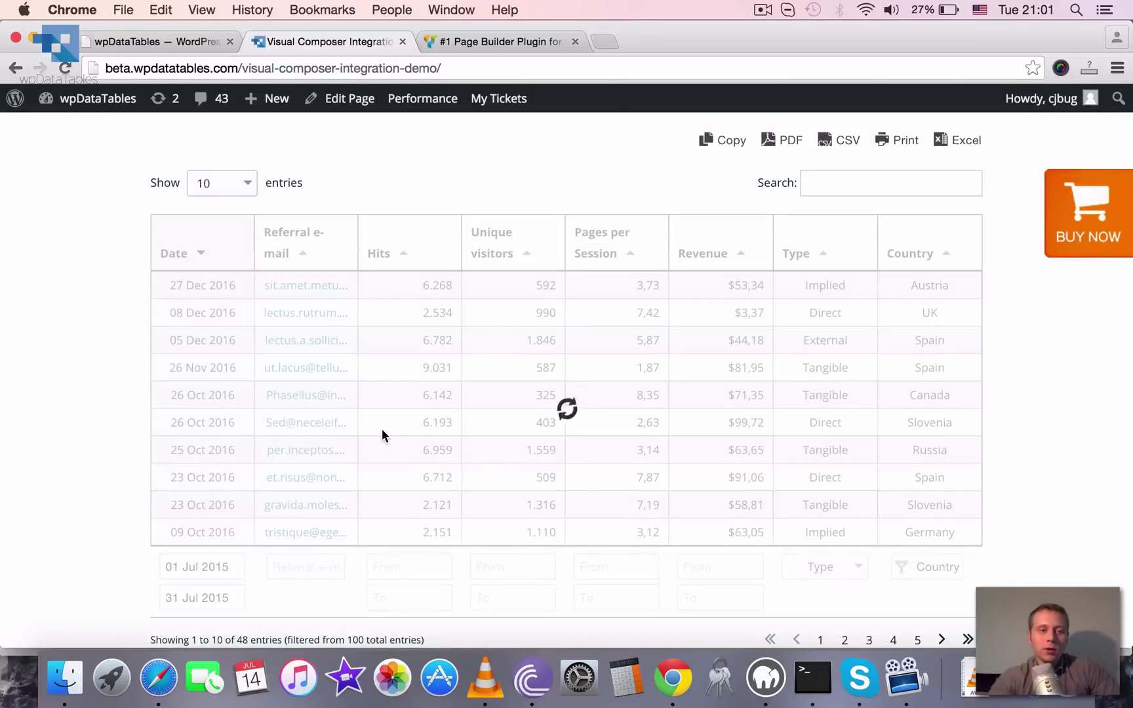
{"action": "scroll", "coordinate": [599, 412], "scroll_direction": "down", "scroll_amount": 5}
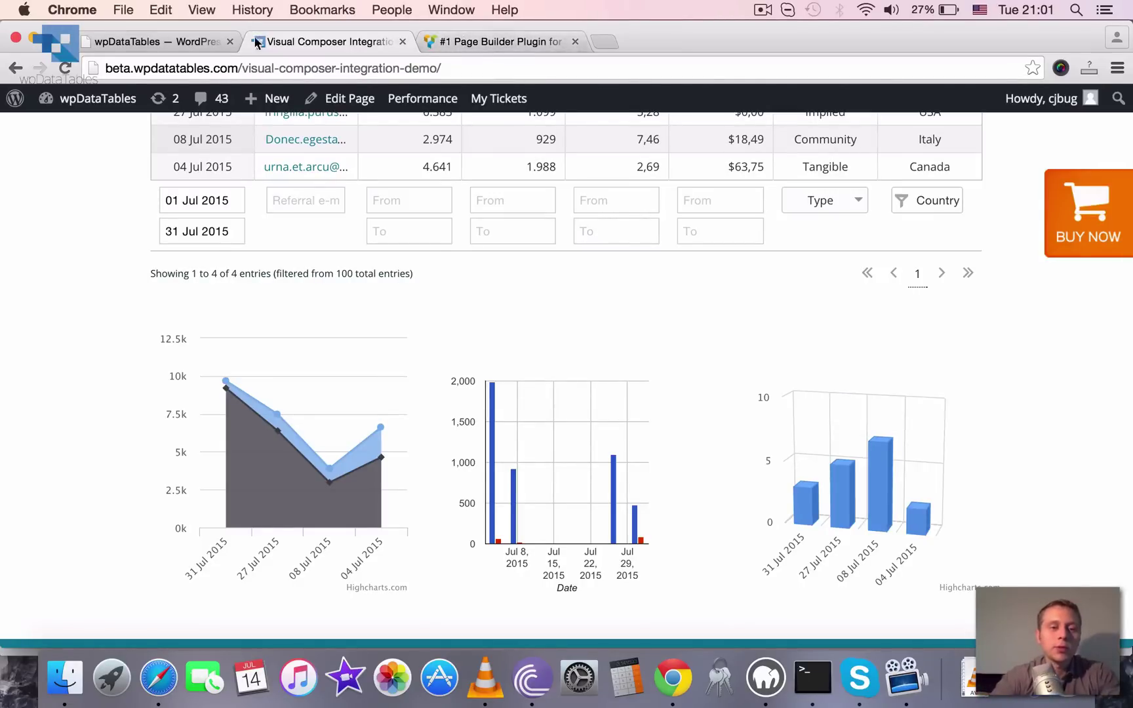
Step: Clear the Date To filter on the live Demo Referrals table and return to the page builder
{"action": "left_click", "coordinate": [132, 41]}
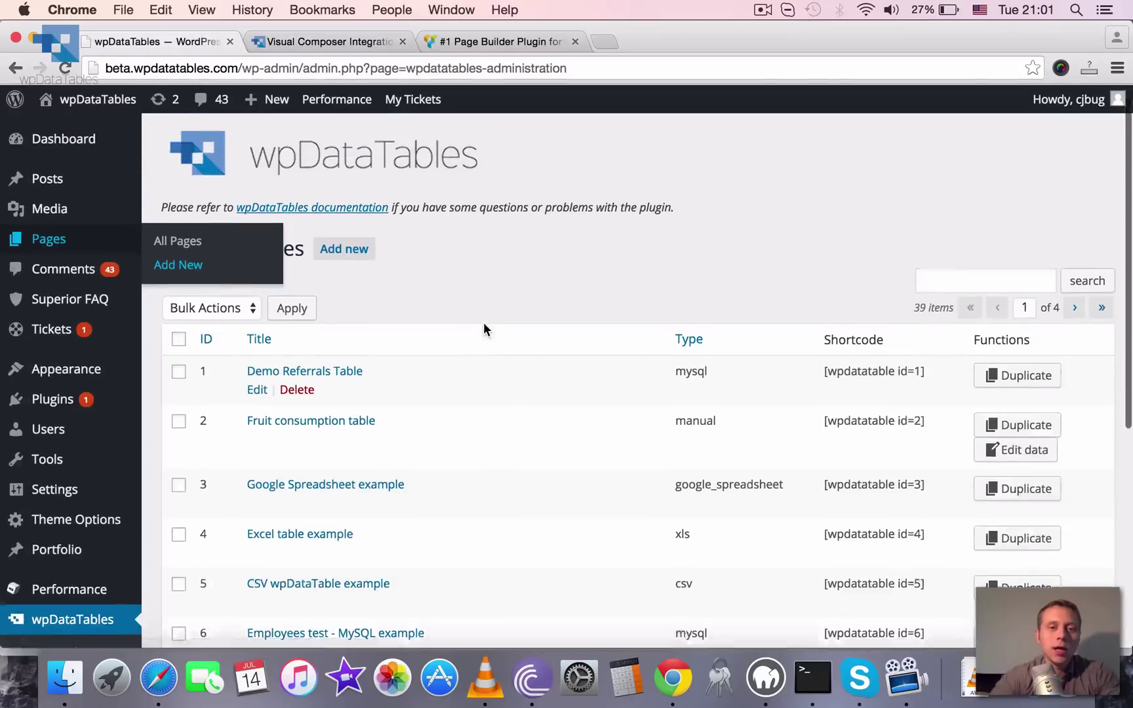
{"action": "left_click", "coordinate": [319, 43]}
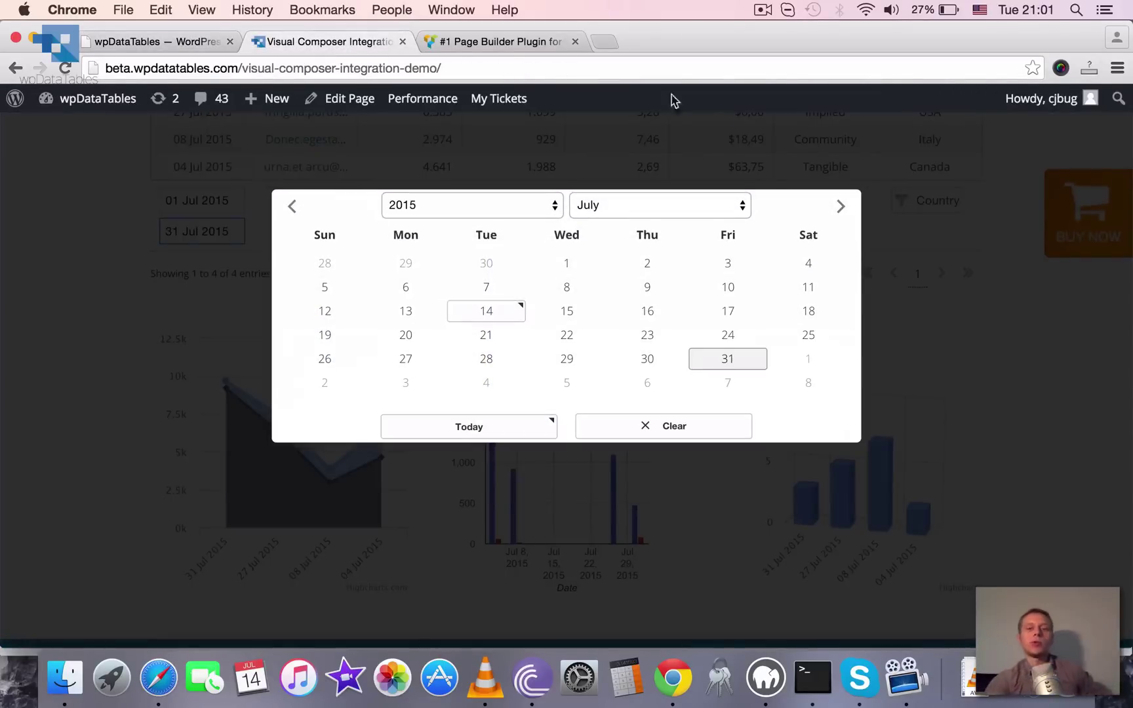
{"action": "left_click", "coordinate": [617, 428]}
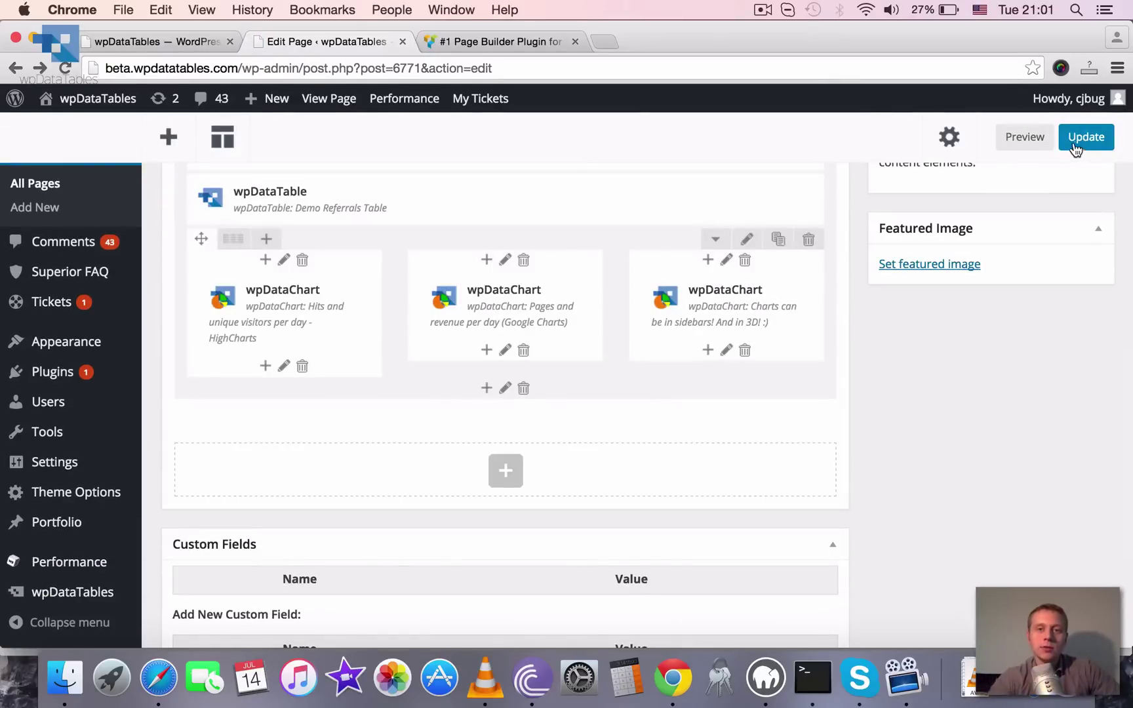
{"action": "left_click", "coordinate": [771, 7]}
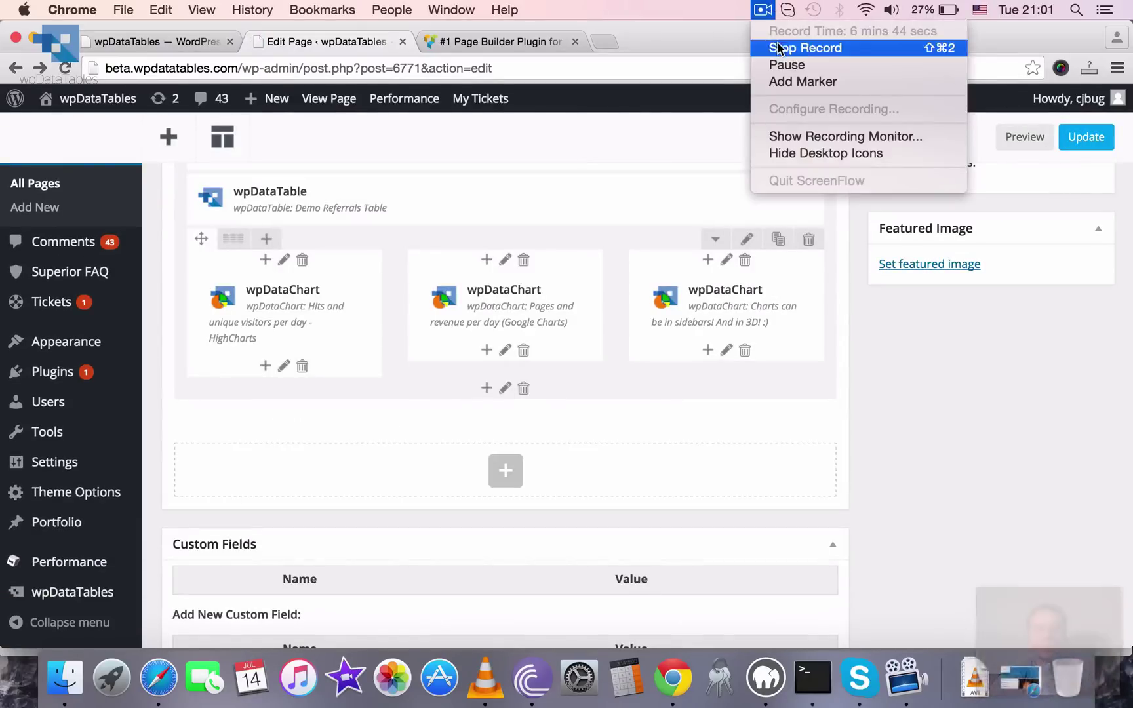